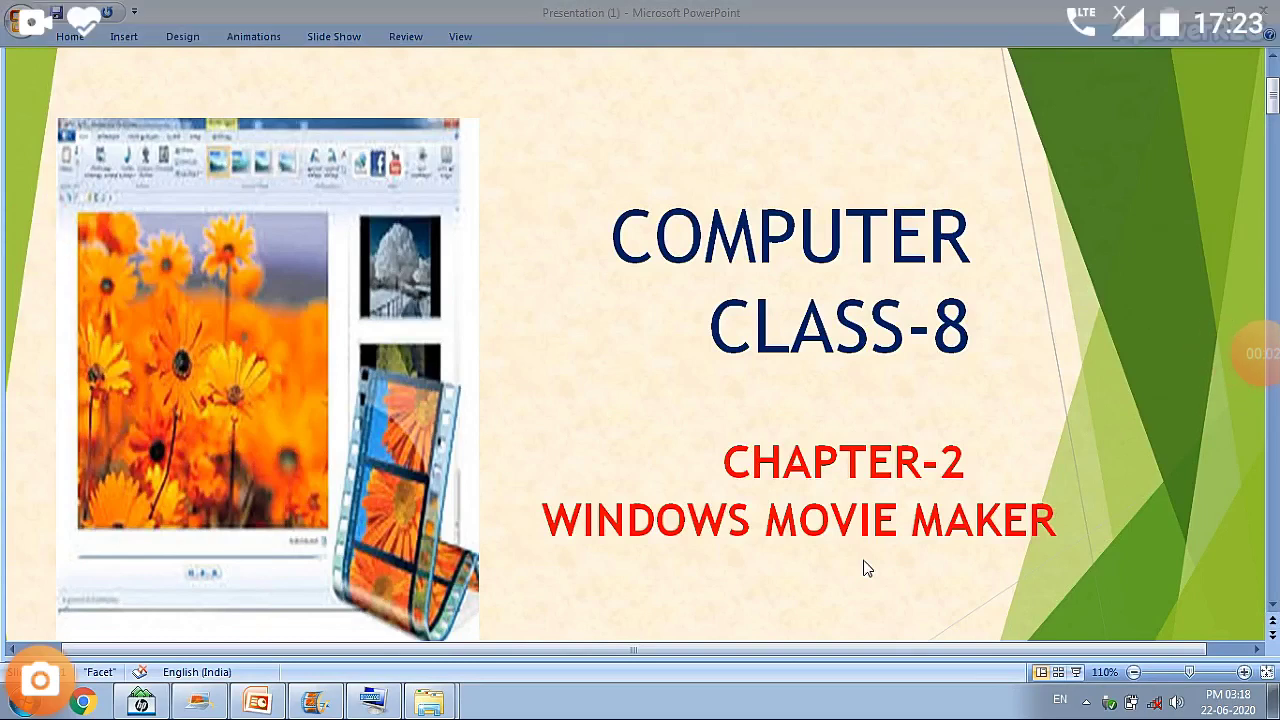
Underline COMPUTER, CLASS-8, CHAPTER-2 and WINDOWS MOVIE MAKER on the title slide, then scroll to slide 2
{"action": "left_click_drag", "start_coordinate": [668, 270], "coordinate": [912, 260]}
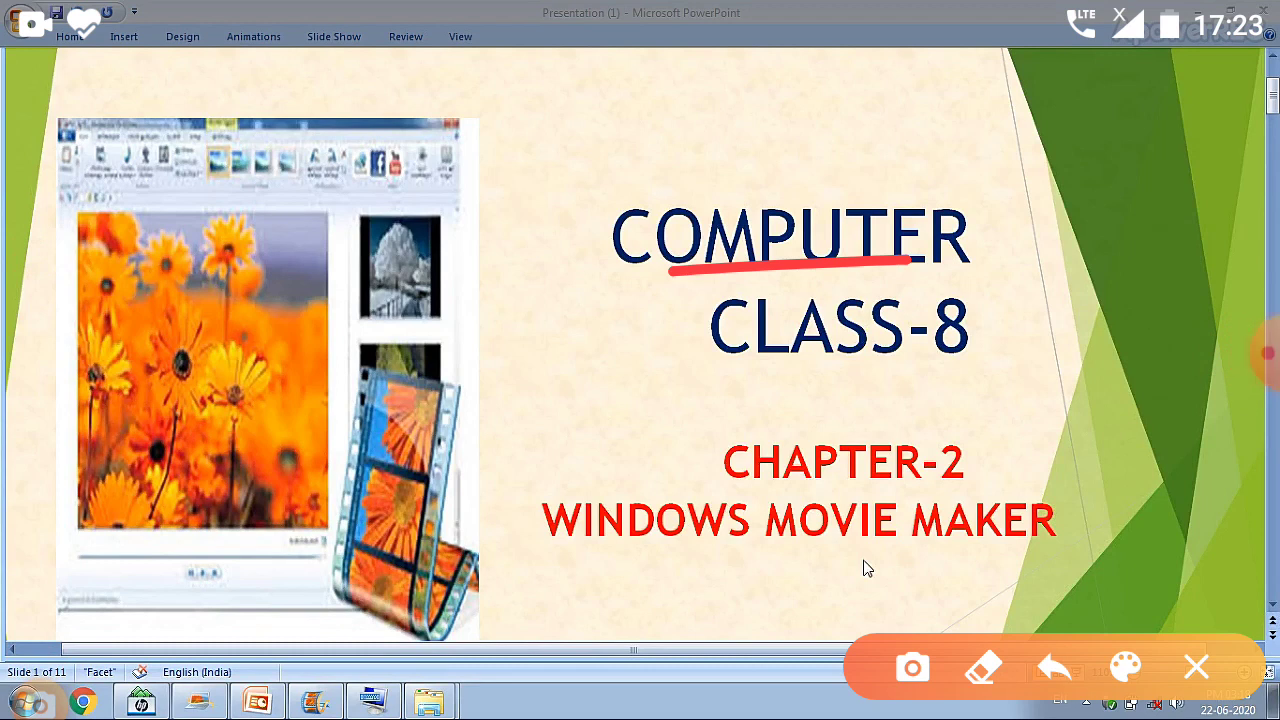
{"action": "left_click_drag", "start_coordinate": [976, 384], "coordinate": [773, 372]}
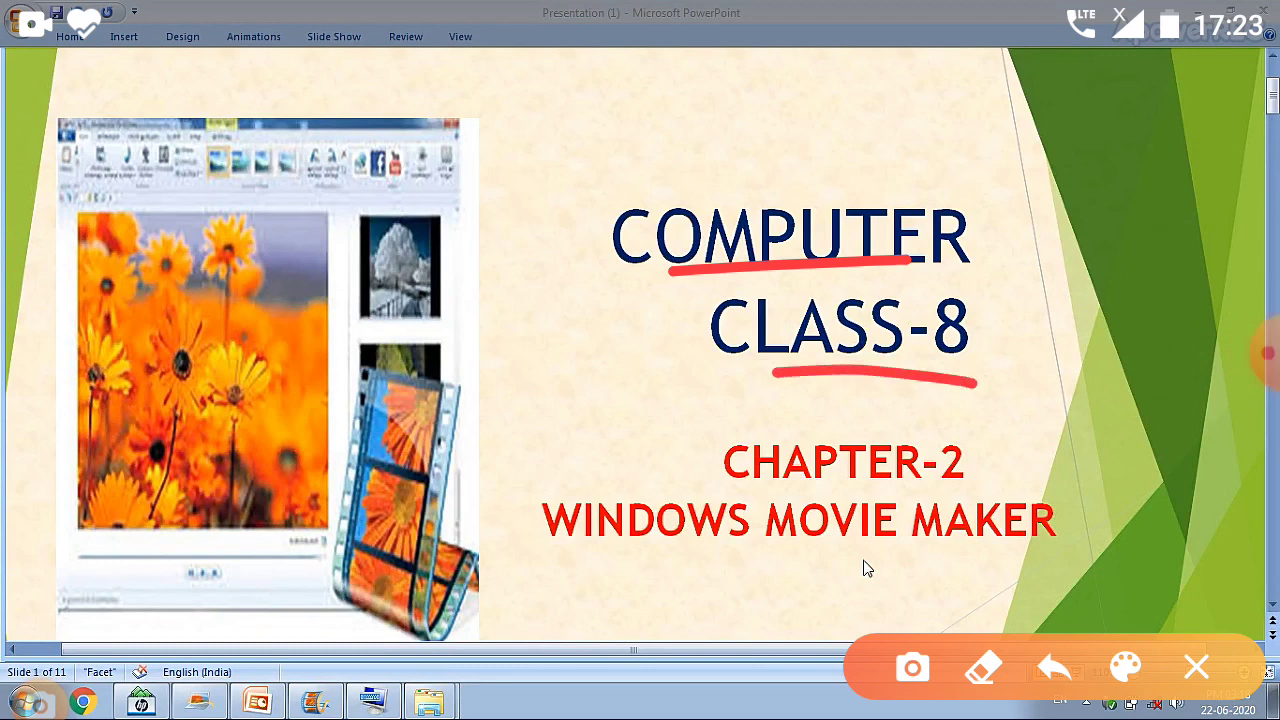
{"action": "left_click_drag", "start_coordinate": [970, 491], "coordinate": [752, 498]}
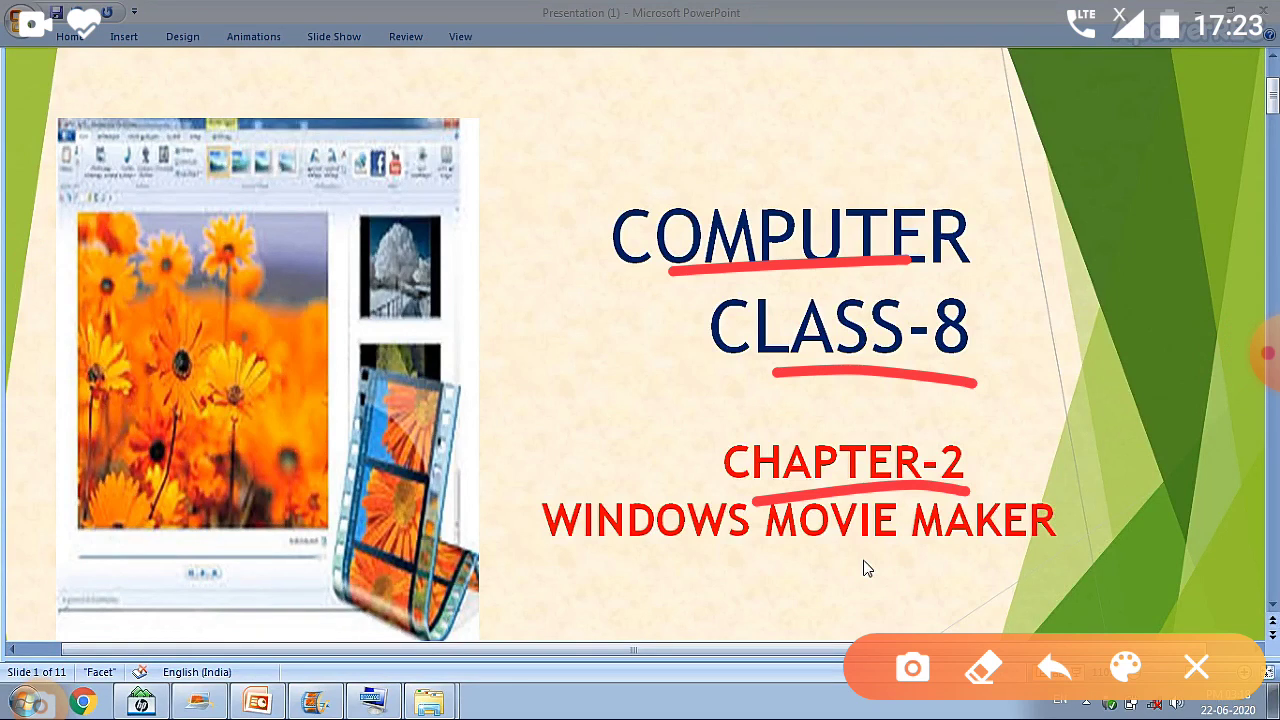
{"action": "left_click_drag", "start_coordinate": [608, 550], "coordinate": [738, 564]}
{"action": "mouse_move", "coordinate": [952, 558]}
{"action": "left_mouse_down"}
{"action": "mouse_move", "coordinate": [1062, 572]}
{"action": "mouse_move", "coordinate": [650, 572]}
{"action": "left_mouse_up"}
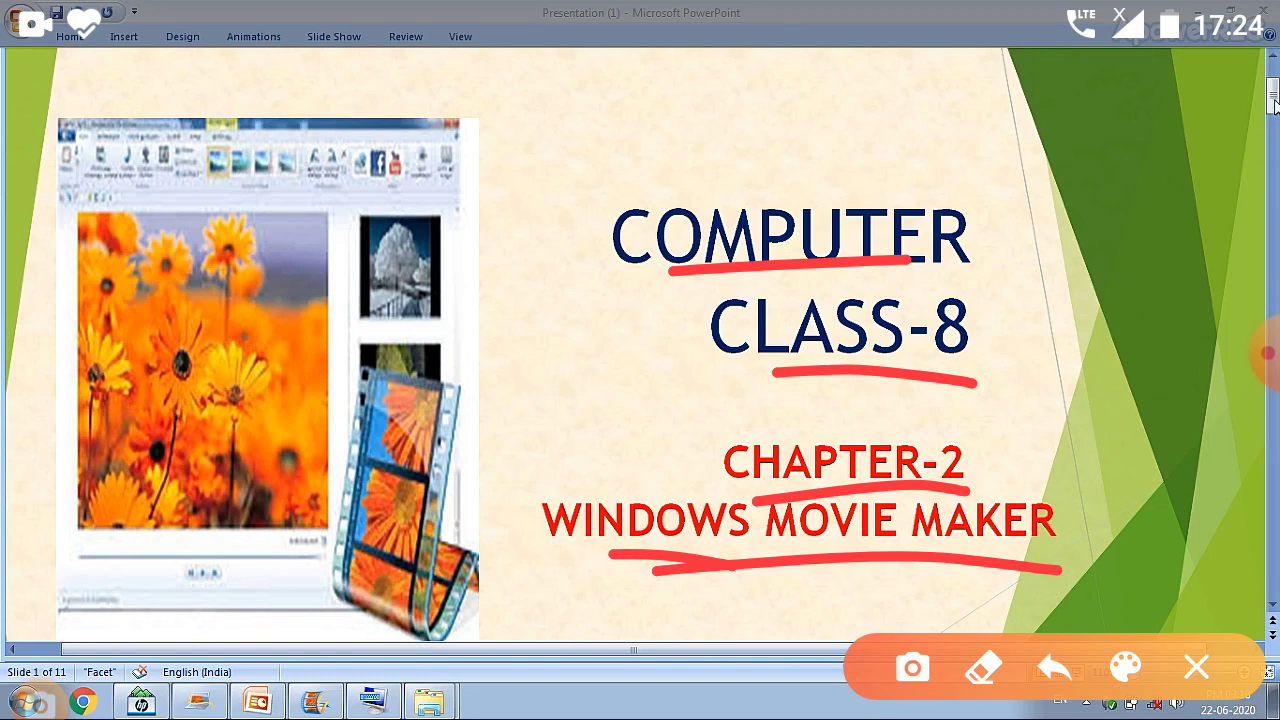
{"action": "left_click_drag", "start_coordinate": [1273, 110], "coordinate": [1273, 155]}
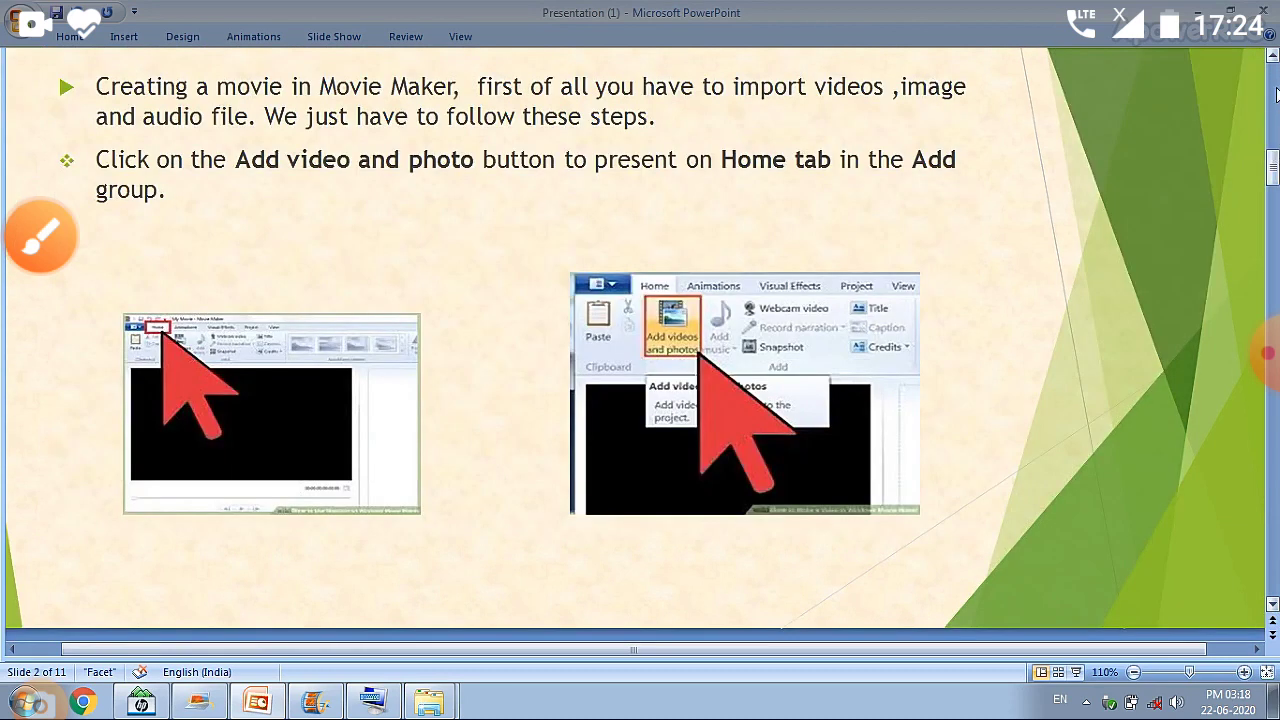
Bring slide 2's title into view and underline IMAGES and VIDEOS in it
{"action": "left_click", "coordinate": [1273, 57]}
{"action": "left_click", "coordinate": [1273, 57]}
{"action": "left_click", "coordinate": [1273, 58]}
{"action": "left_click", "coordinate": [1273, 59]}
{"action": "left_click", "coordinate": [20, 235]}
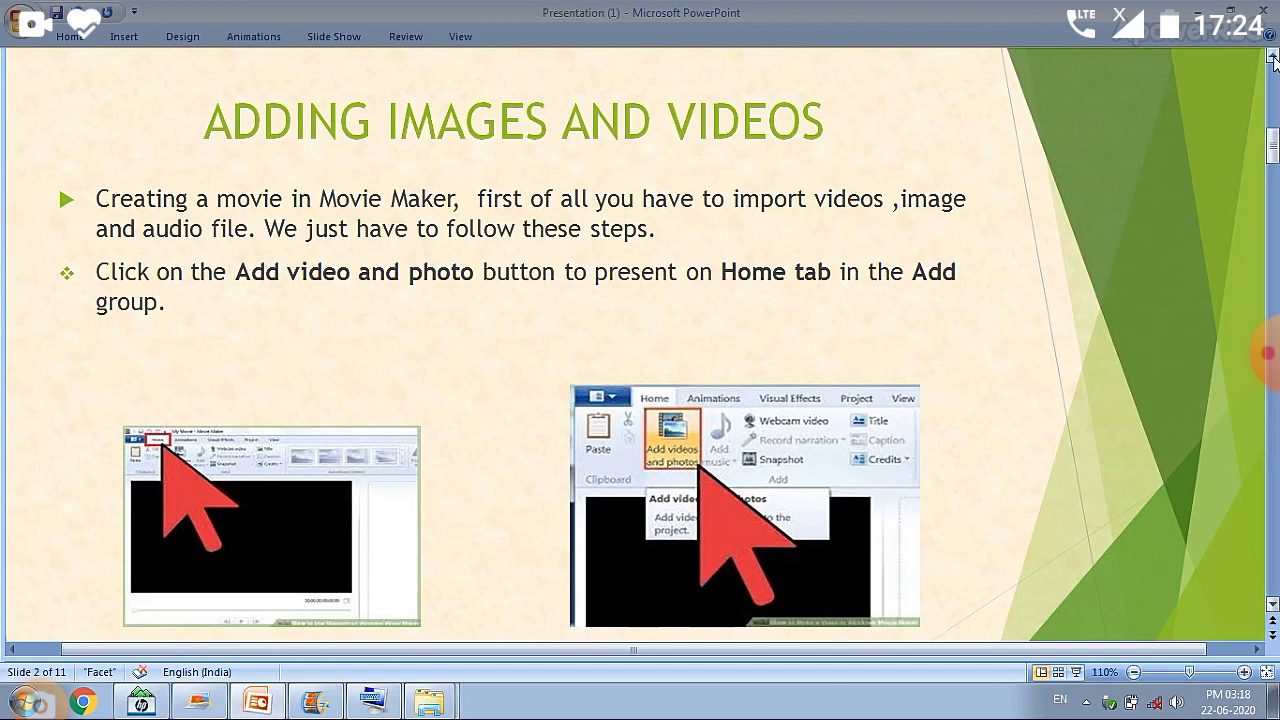
{"action": "left_click_drag", "start_coordinate": [372, 152], "coordinate": [545, 156]}
{"action": "left_click_drag", "start_coordinate": [690, 163], "coordinate": [787, 180]}
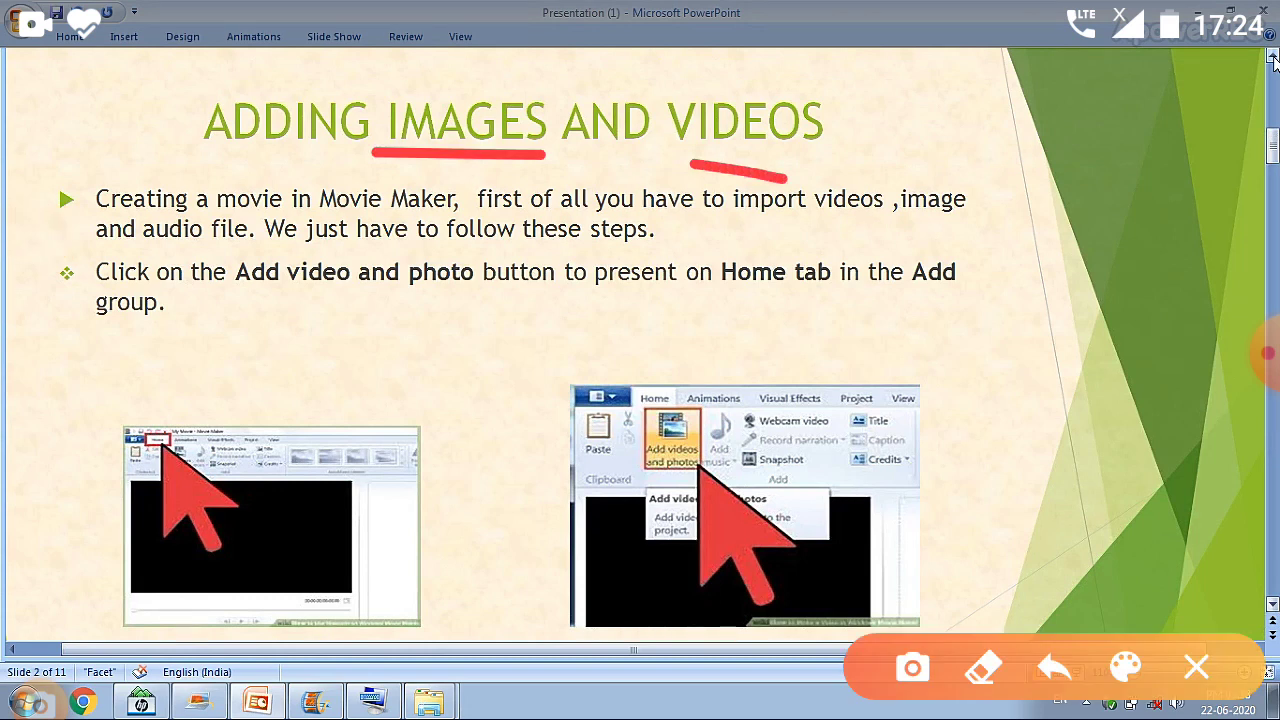
Underline movie, Maker, import videos, image, audio and these steps in the first bullet
{"action": "left_click_drag", "start_coordinate": [322, 227], "coordinate": [216, 221]}
{"action": "left_click_drag", "start_coordinate": [454, 232], "coordinate": [376, 217]}
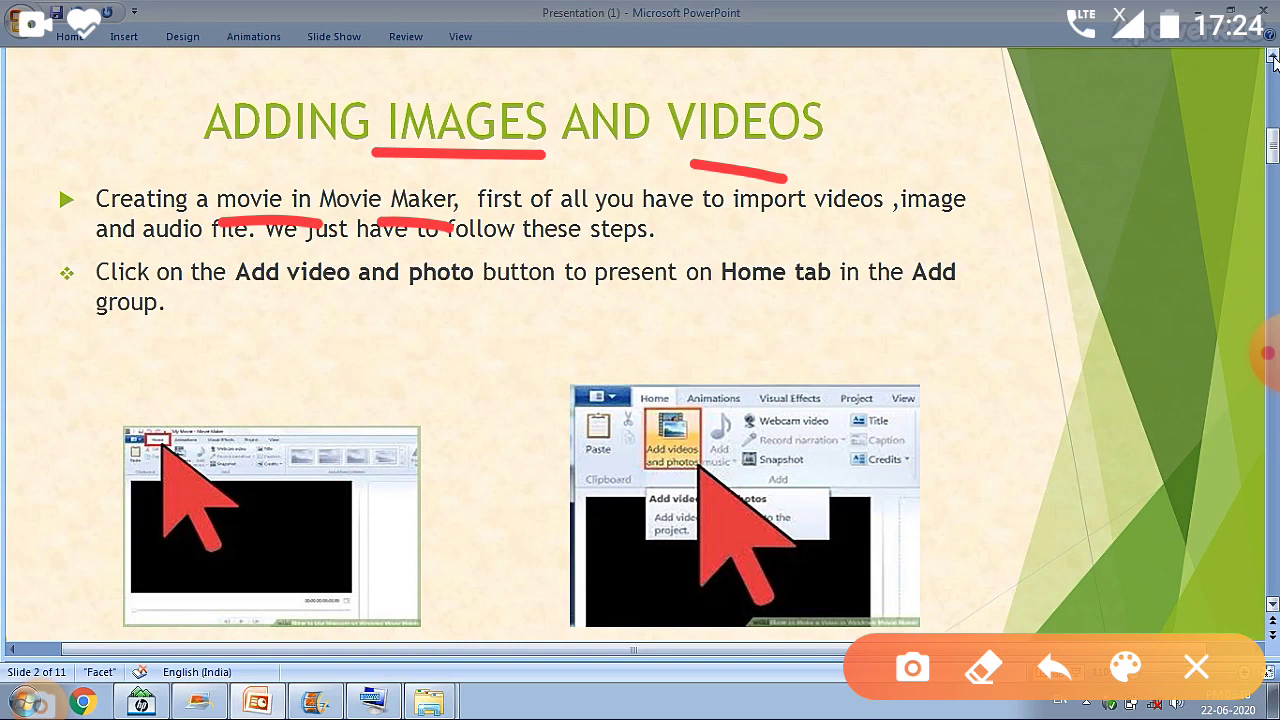
{"action": "left_click_drag", "start_coordinate": [856, 228], "coordinate": [729, 204]}
{"action": "left_click_drag", "start_coordinate": [967, 235], "coordinate": [904, 213]}
{"action": "left_click_drag", "start_coordinate": [221, 264], "coordinate": [153, 250]}
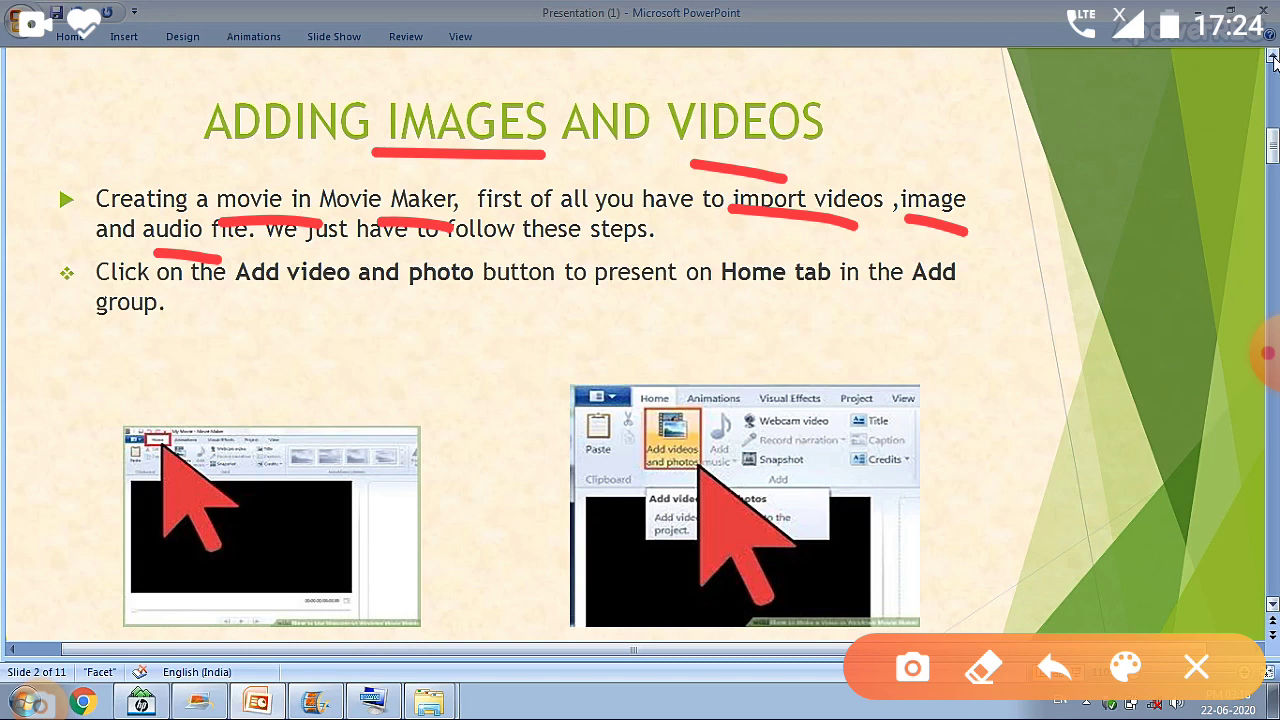
{"action": "left_click_drag", "start_coordinate": [630, 237], "coordinate": [514, 230]}
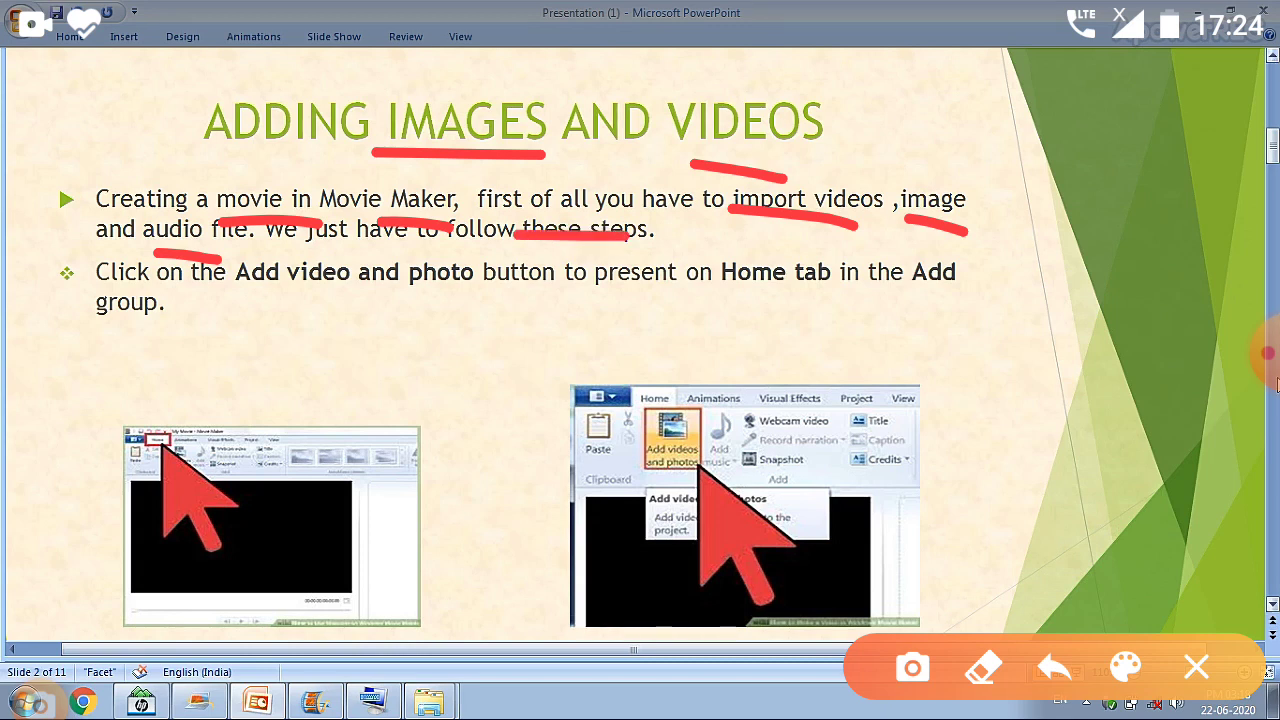
{"action": "left_click_drag", "start_coordinate": [872, 235], "coordinate": [800, 226]}
{"action": "left_click_drag", "start_coordinate": [960, 242], "coordinate": [908, 230]}
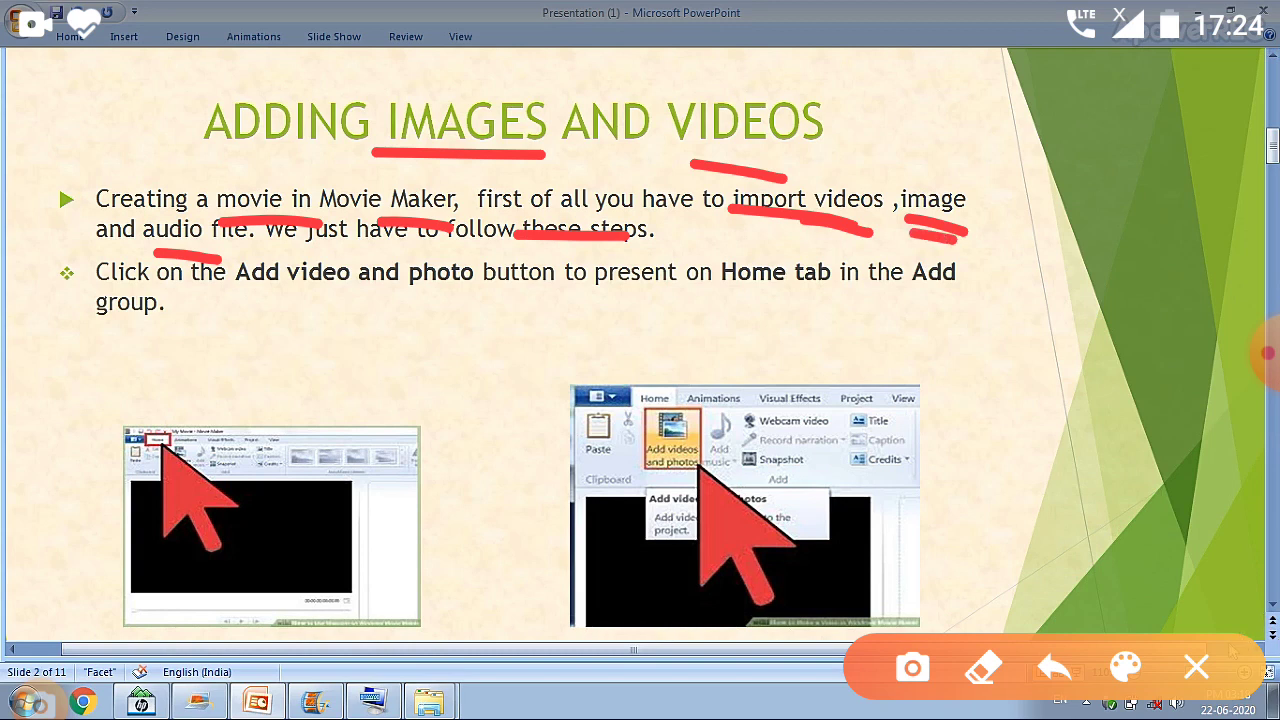
{"action": "left_click_drag", "start_coordinate": [166, 245], "coordinate": [147, 237]}
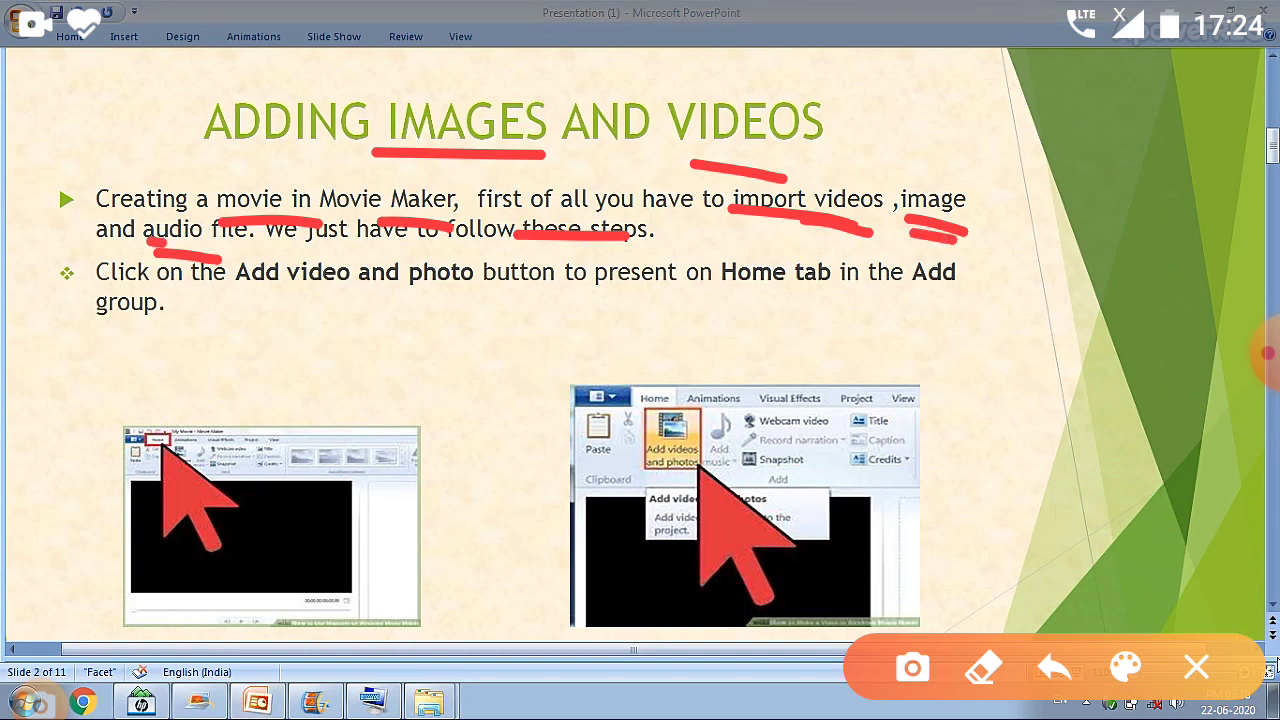
Underline Add, Home tab and Add group, mark both screenshots, then clear all marks
{"action": "left_click_drag", "start_coordinate": [236, 292], "coordinate": [292, 296]}
{"action": "left_click_drag", "start_coordinate": [354, 287], "coordinate": [623, 287]}
{"action": "left_click_drag", "start_coordinate": [706, 284], "coordinate": [957, 300]}
{"action": "left_click_drag", "start_coordinate": [108, 314], "coordinate": [126, 313]}
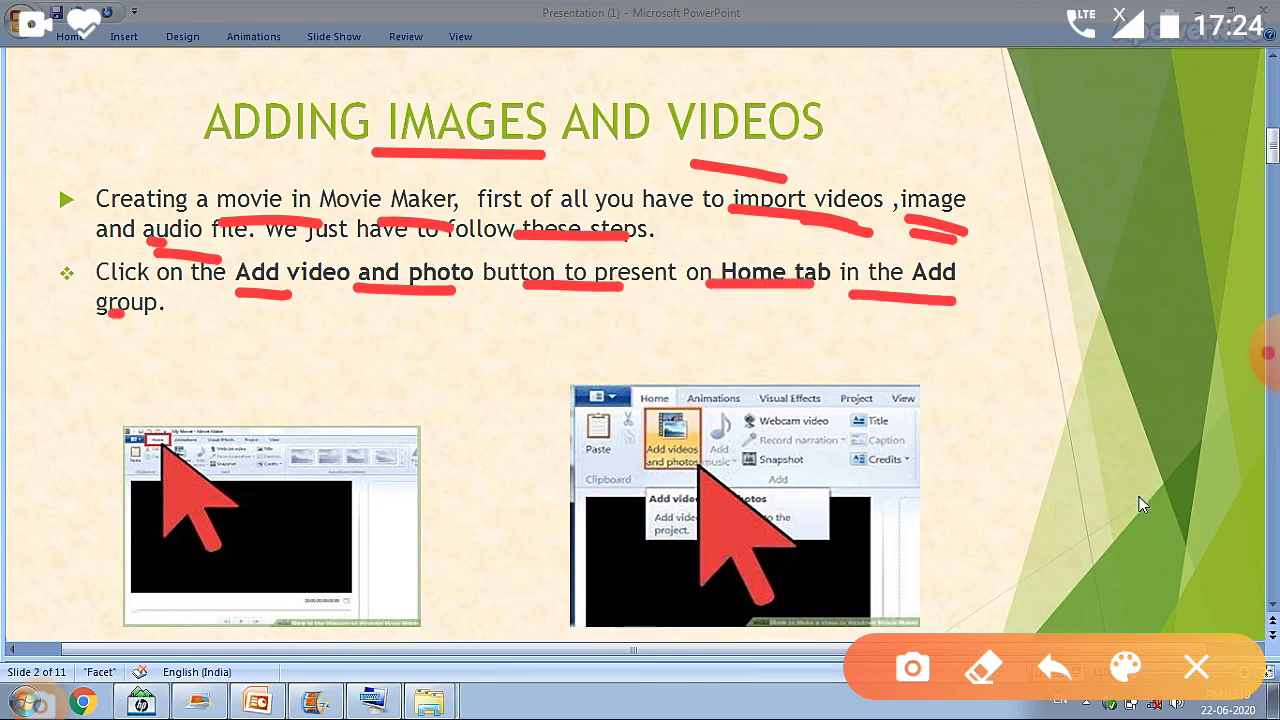
{"action": "left_click_drag", "start_coordinate": [131, 469], "coordinate": [163, 466]}
{"action": "left_click_drag", "start_coordinate": [606, 476], "coordinate": [644, 491]}
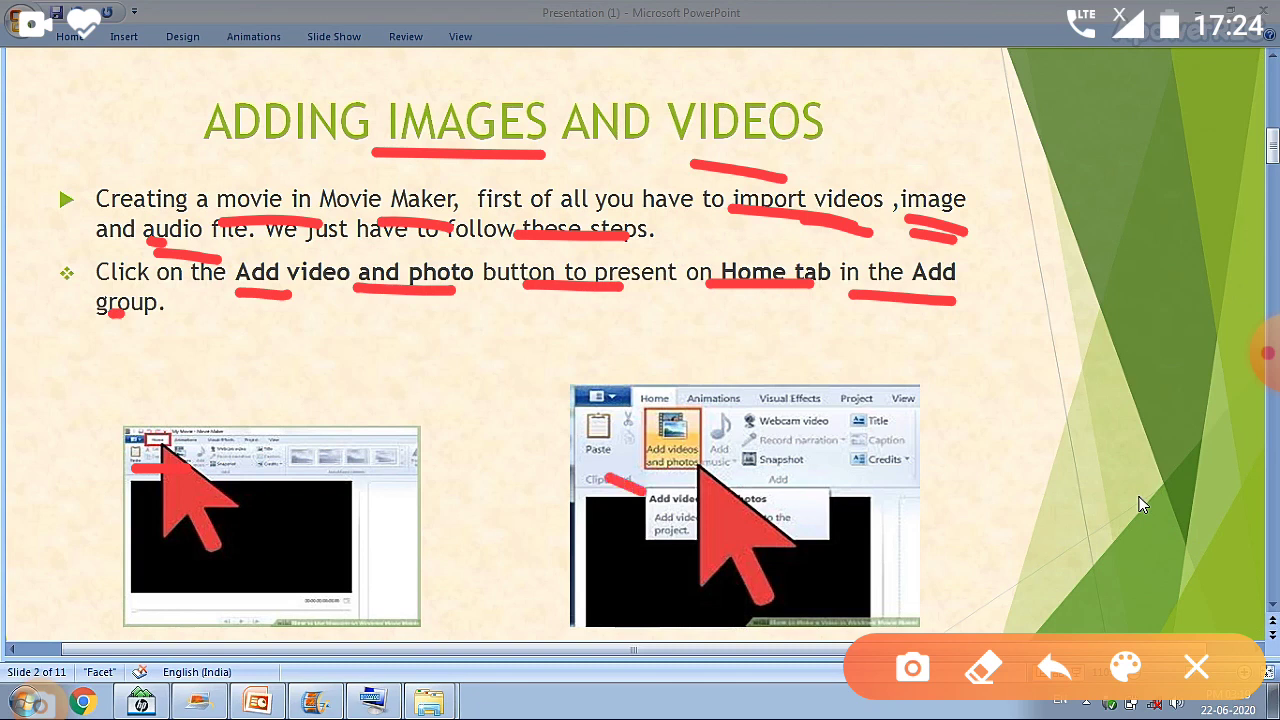
{"action": "left_click_drag", "start_coordinate": [756, 491], "coordinate": [824, 493]}
{"action": "left_click", "coordinate": [1196, 667]}
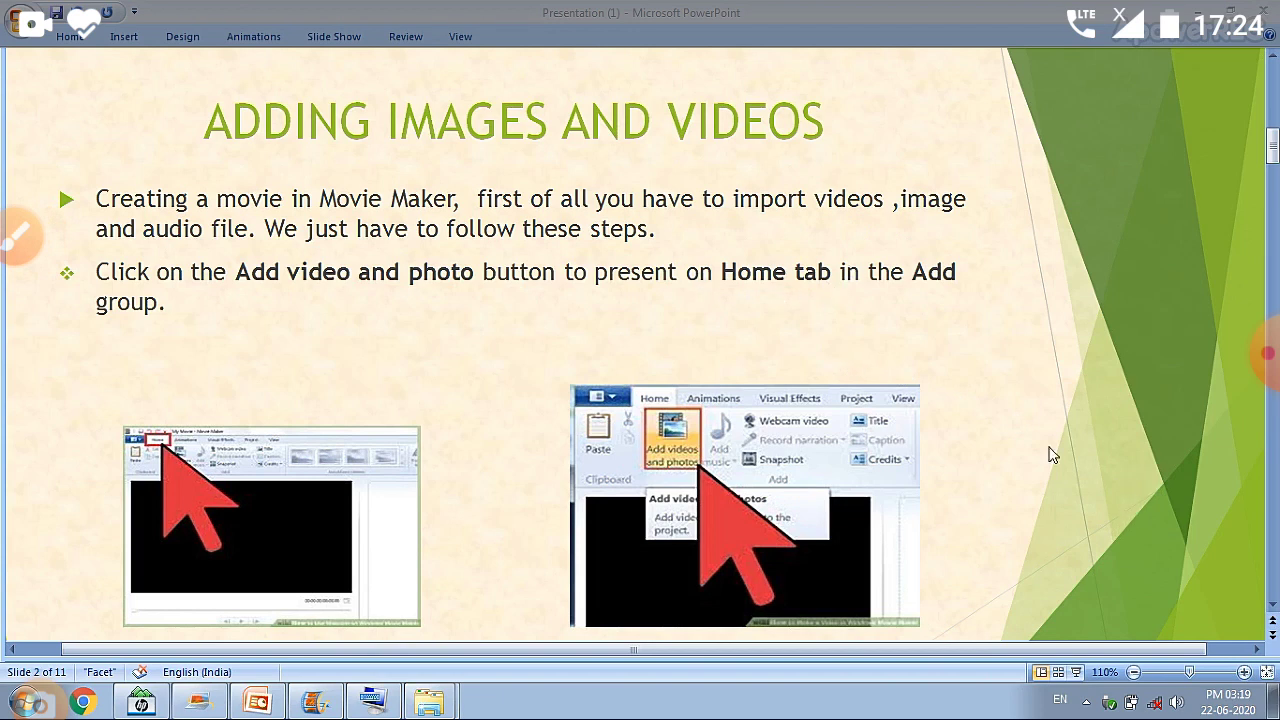
Scroll down to slide 3 about the Add videos and photos dialog
{"action": "left_click", "coordinate": [1273, 606]}
{"action": "left_click", "coordinate": [1273, 606]}
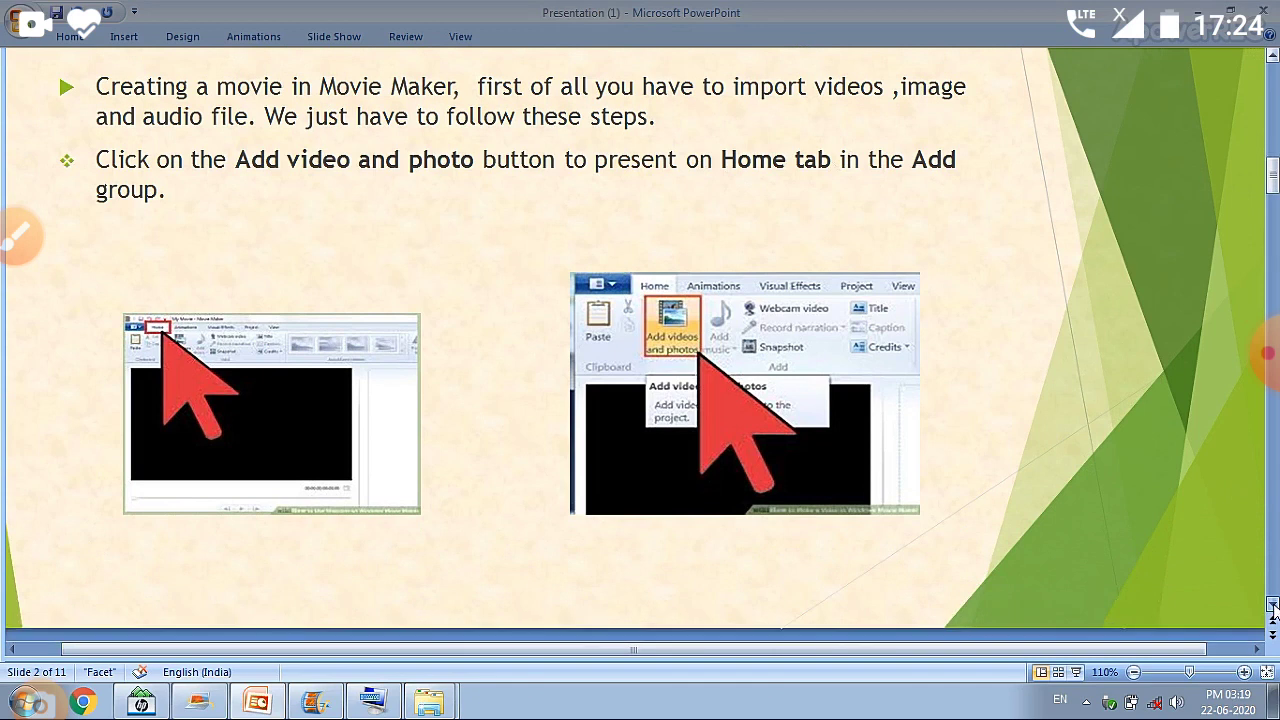
{"action": "left_click", "coordinate": [1273, 606]}
{"action": "left_click", "coordinate": [1273, 606]}
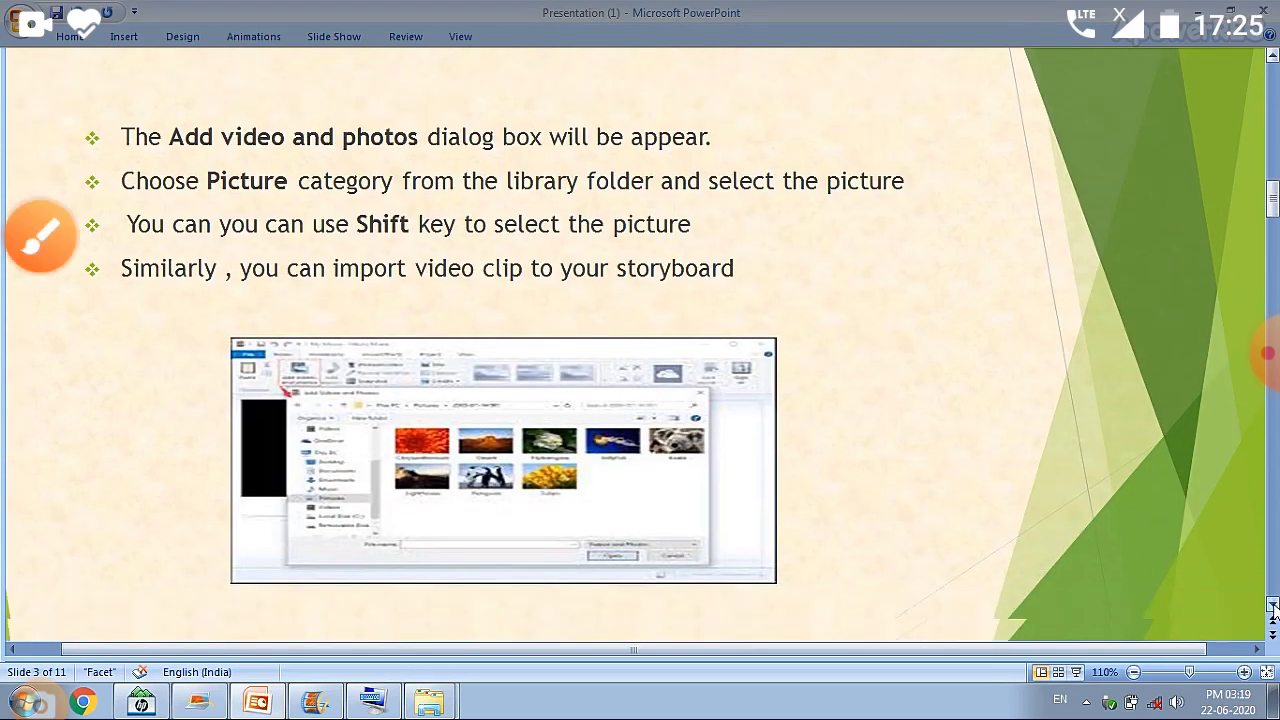
{"action": "left_click_drag", "start_coordinate": [618, 586], "coordinate": [364, 560]}
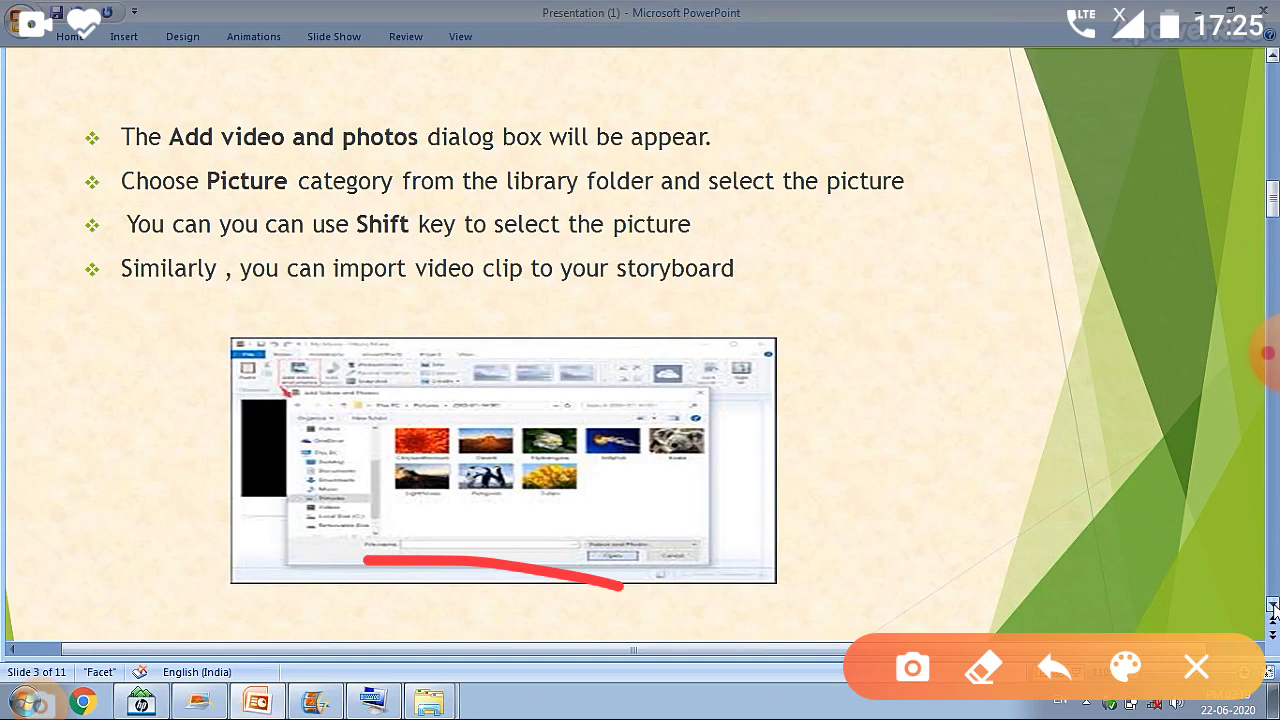
{"action": "left_click_drag", "start_coordinate": [349, 497], "coordinate": [329, 498]}
{"action": "left_click_drag", "start_coordinate": [344, 211], "coordinate": [269, 203]}
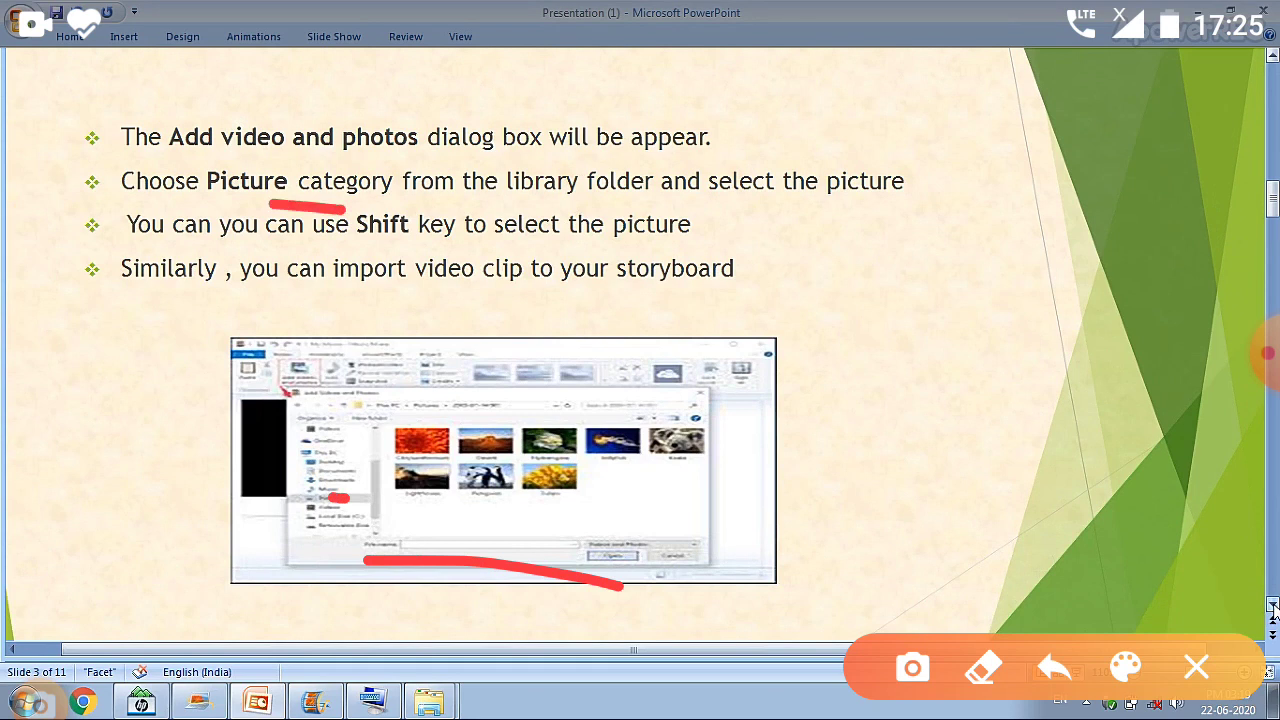
{"action": "left_click_drag", "start_coordinate": [875, 213], "coordinate": [776, 211]}
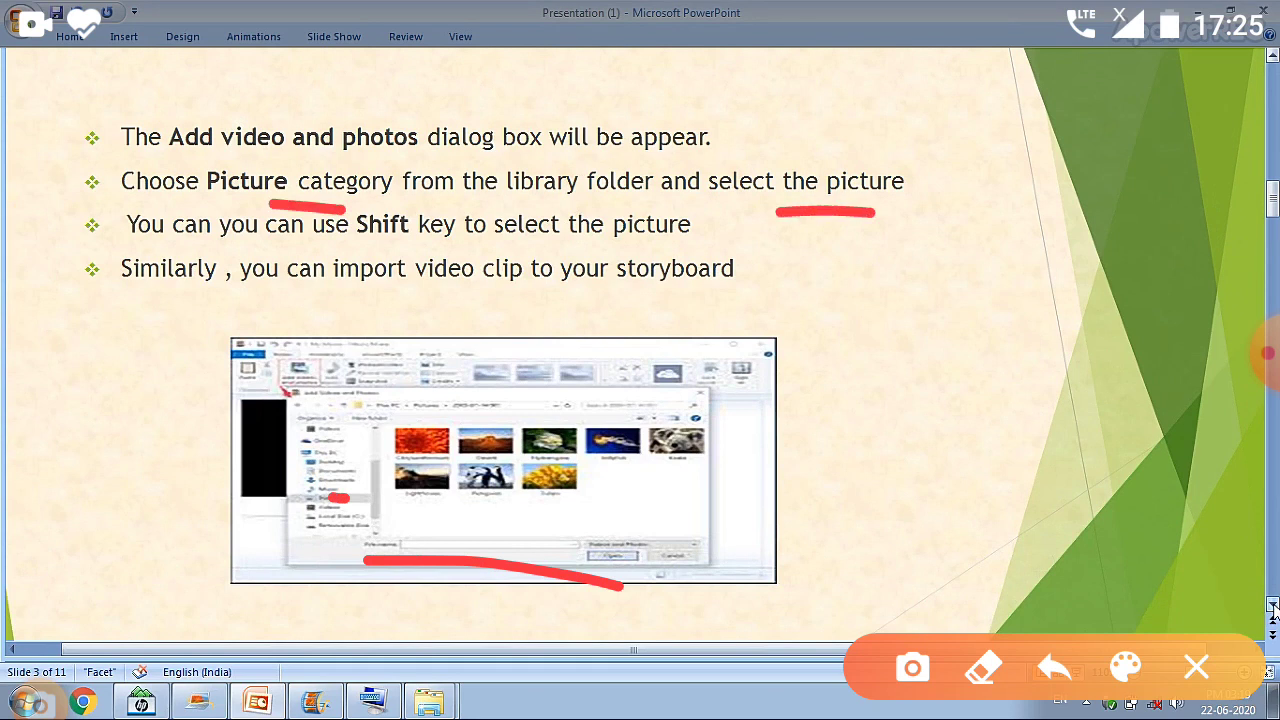
{"action": "left_click_drag", "start_coordinate": [440, 238], "coordinate": [372, 248]}
{"action": "left_click", "coordinate": [1196, 667]}
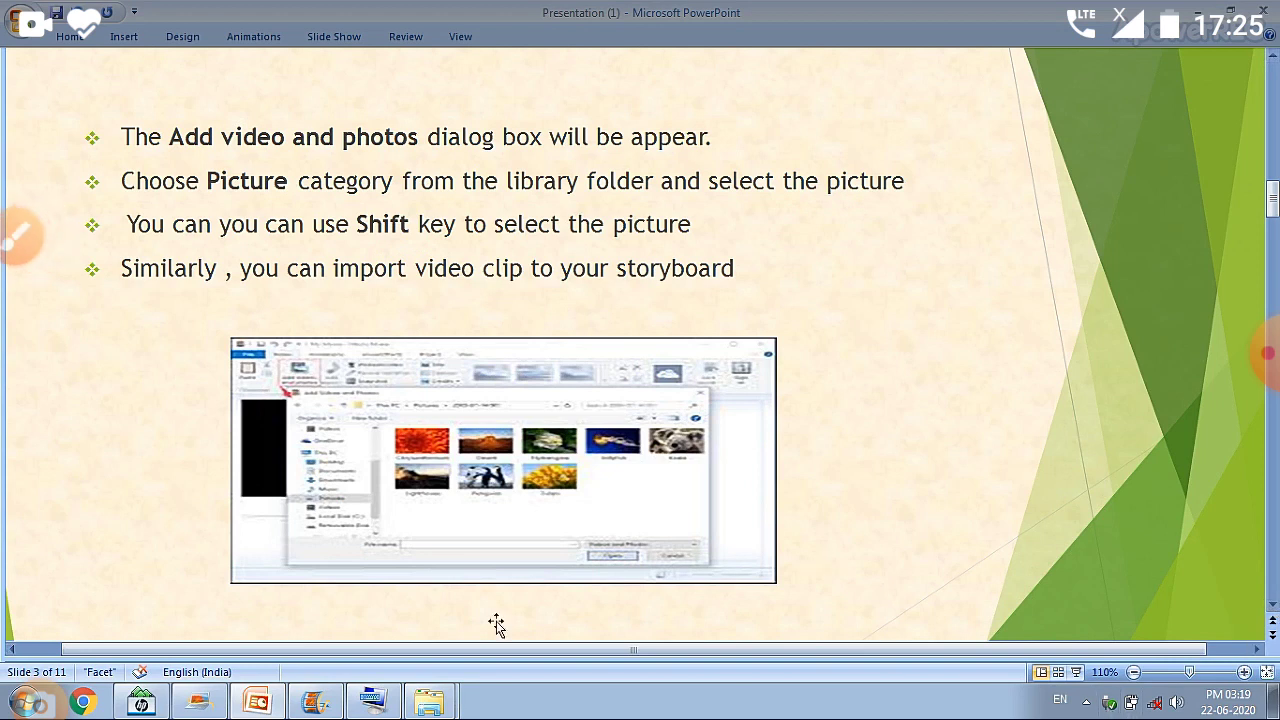
{"action": "left_click", "coordinate": [302, 706]}
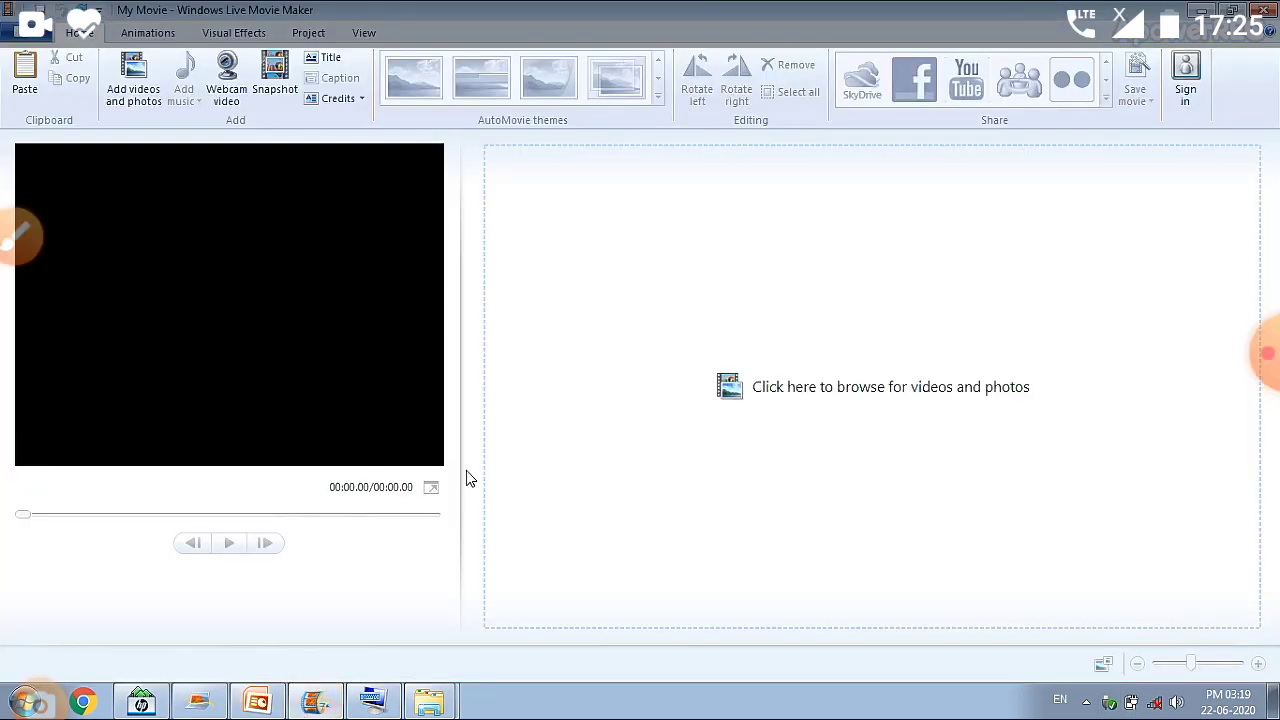
Mark the empty storyboard area in Movie Maker, then clear the mark
{"action": "left_click", "coordinate": [22, 236]}
{"action": "left_click_drag", "start_coordinate": [865, 572], "coordinate": [483, 587]}
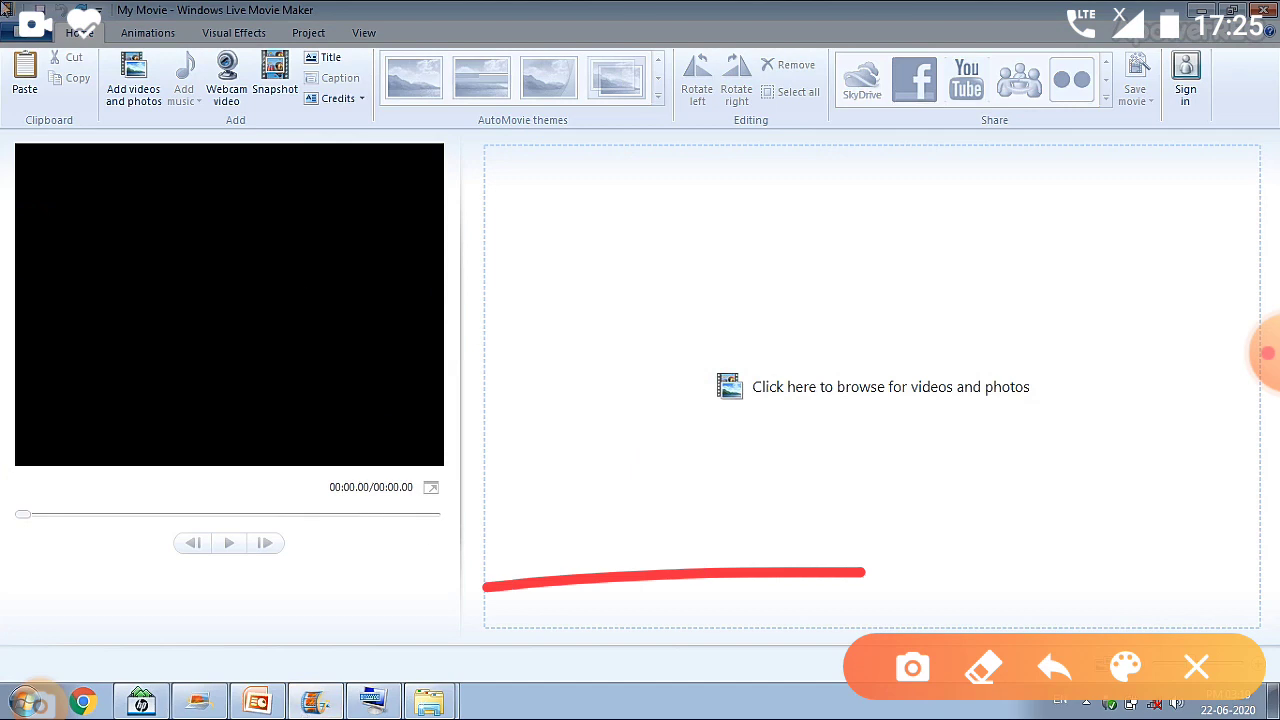
{"action": "left_click", "coordinate": [1197, 668]}
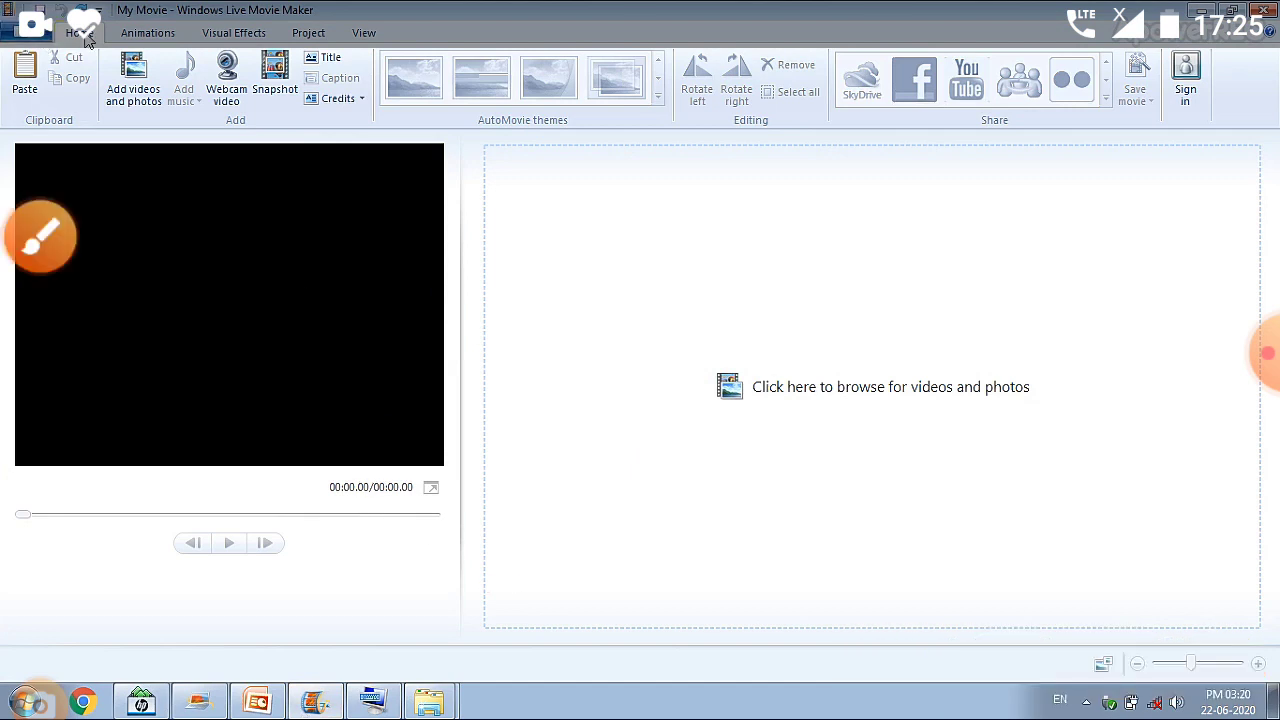
Import Chrysanthemum, Desert, Hydrangeas, Jellyfish and Koala through the Add videos and photos dialog
{"action": "left_click", "coordinate": [128, 68]}
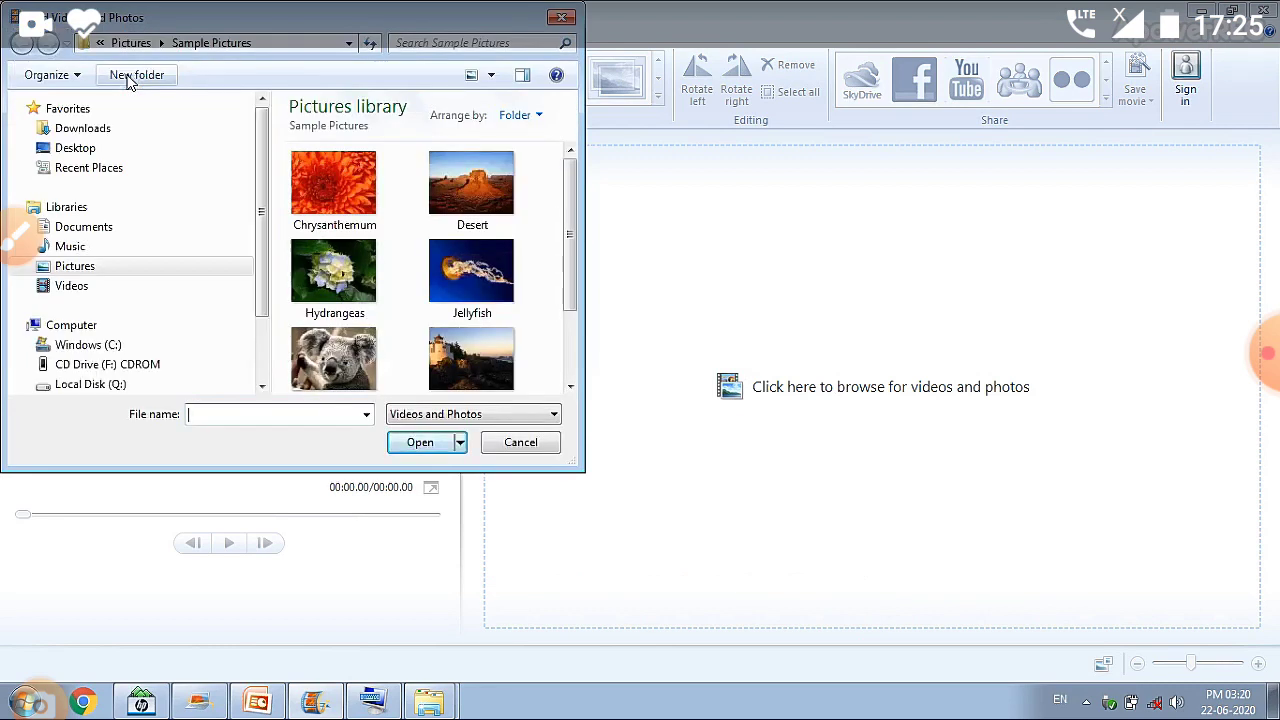
{"action": "left_click", "coordinate": [374, 702]}
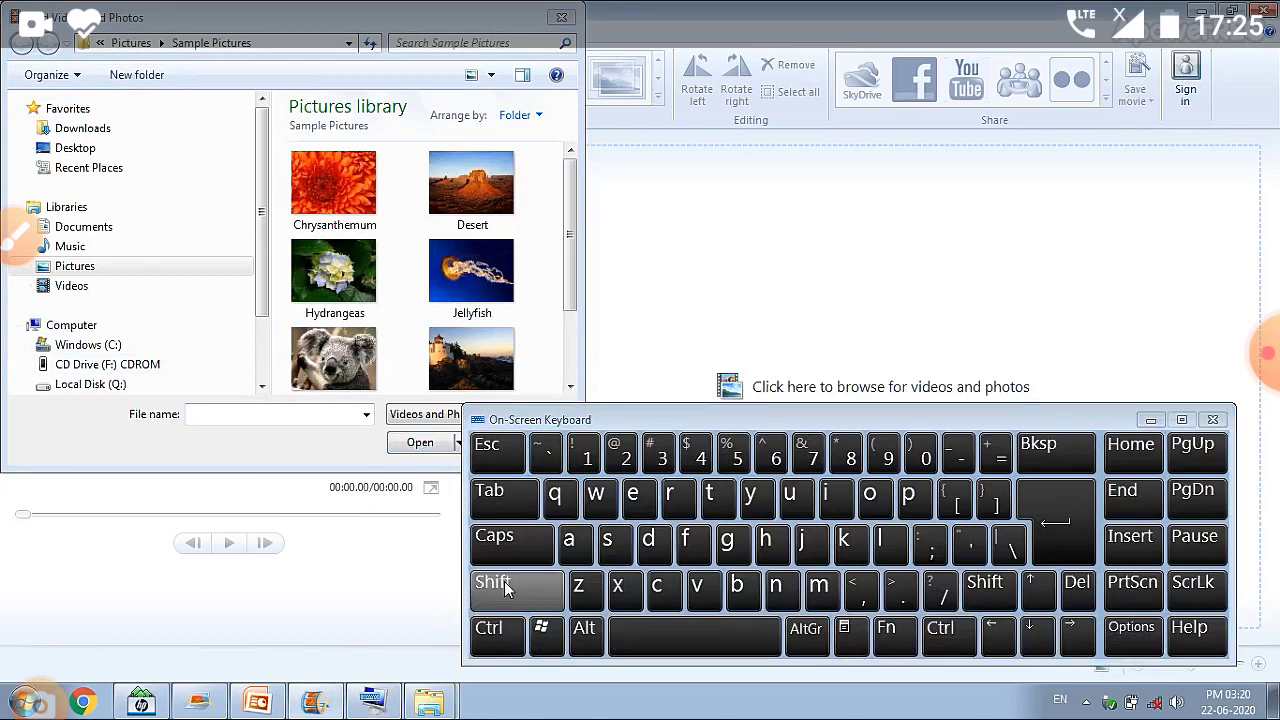
{"action": "left_click", "coordinate": [505, 595]}
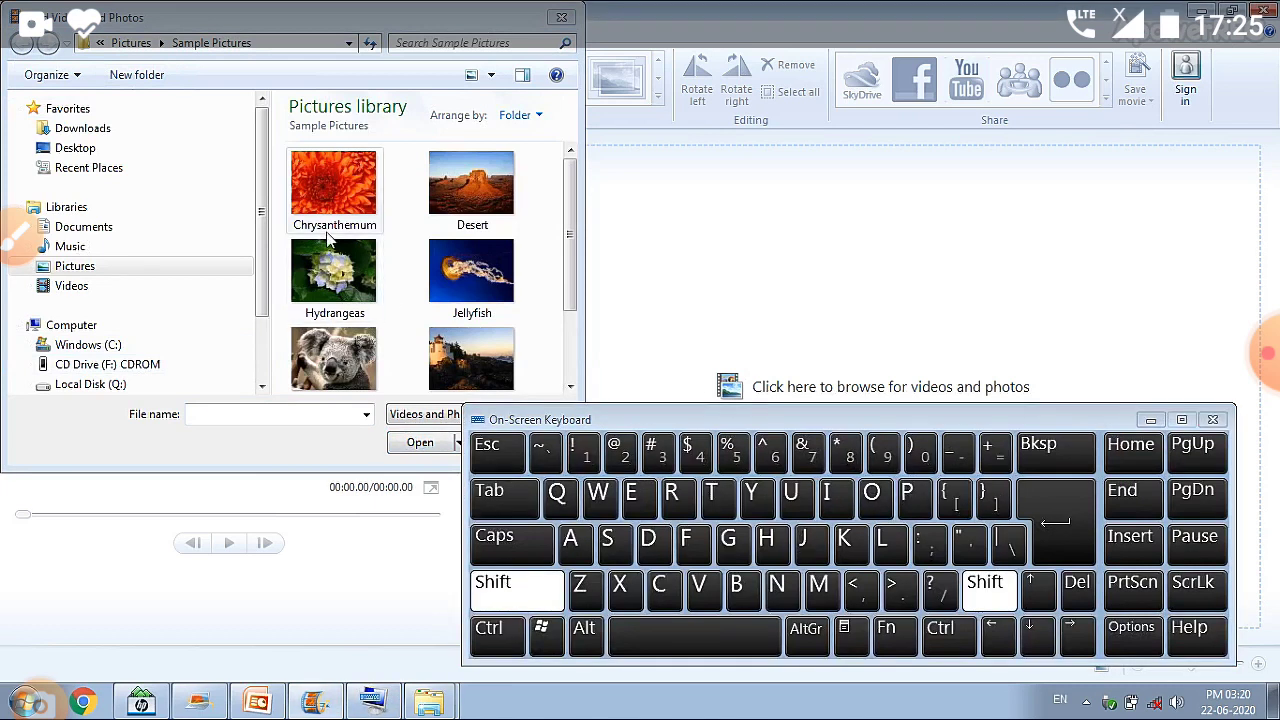
{"action": "left_click", "coordinate": [341, 192]}
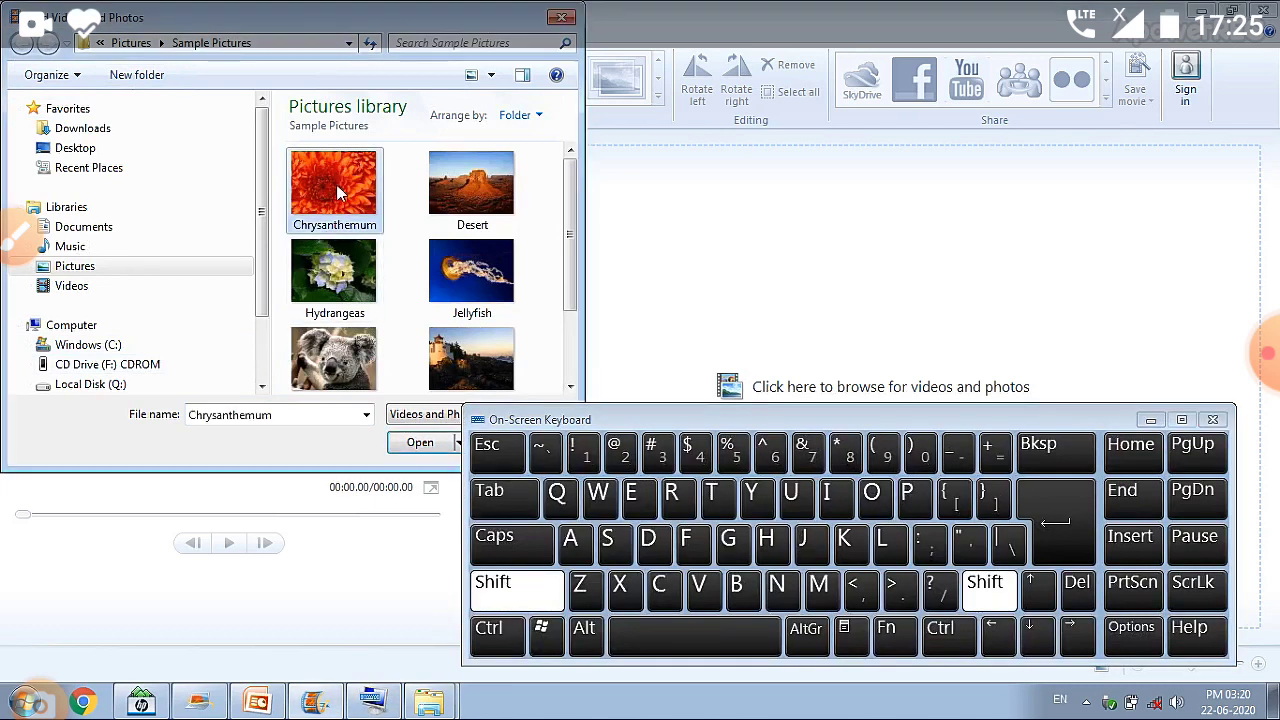
{"action": "left_click", "coordinate": [452, 208], "text": "shift"}
{"action": "left_click", "coordinate": [366, 286], "text": "shift"}
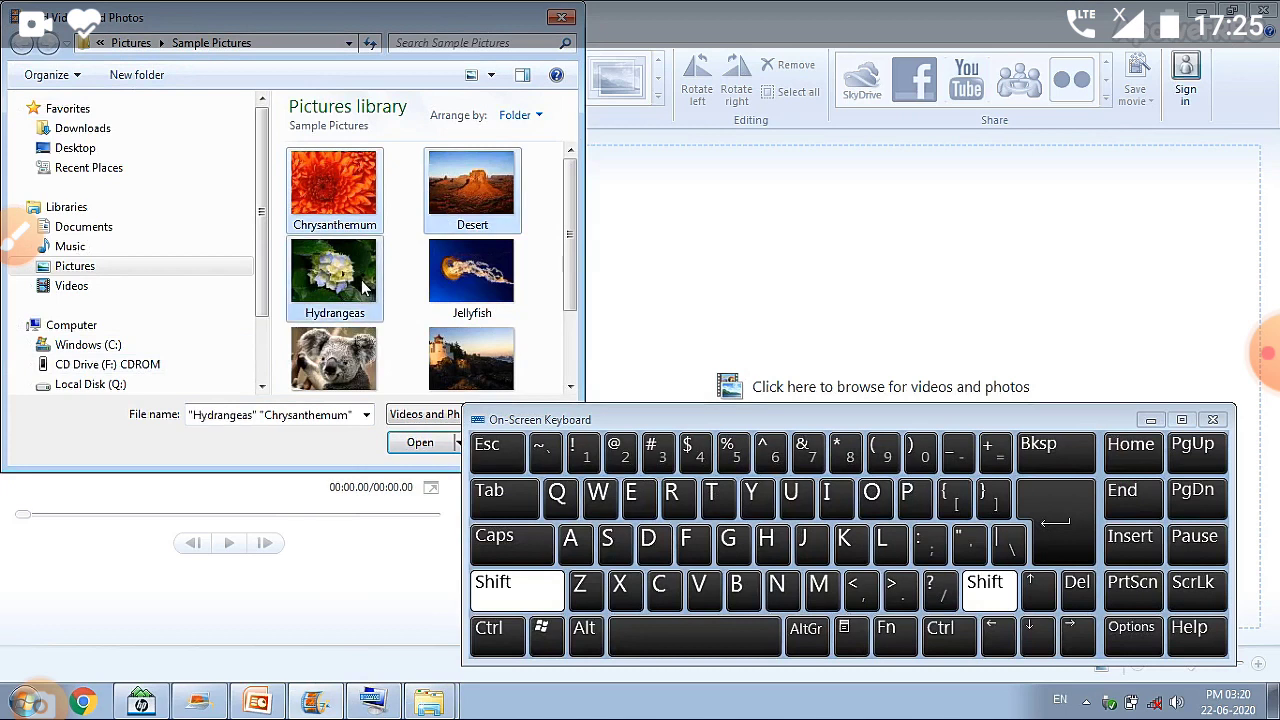
{"action": "left_click", "coordinate": [449, 287], "text": "shift"}
{"action": "left_click", "coordinate": [368, 372], "text": "shift"}
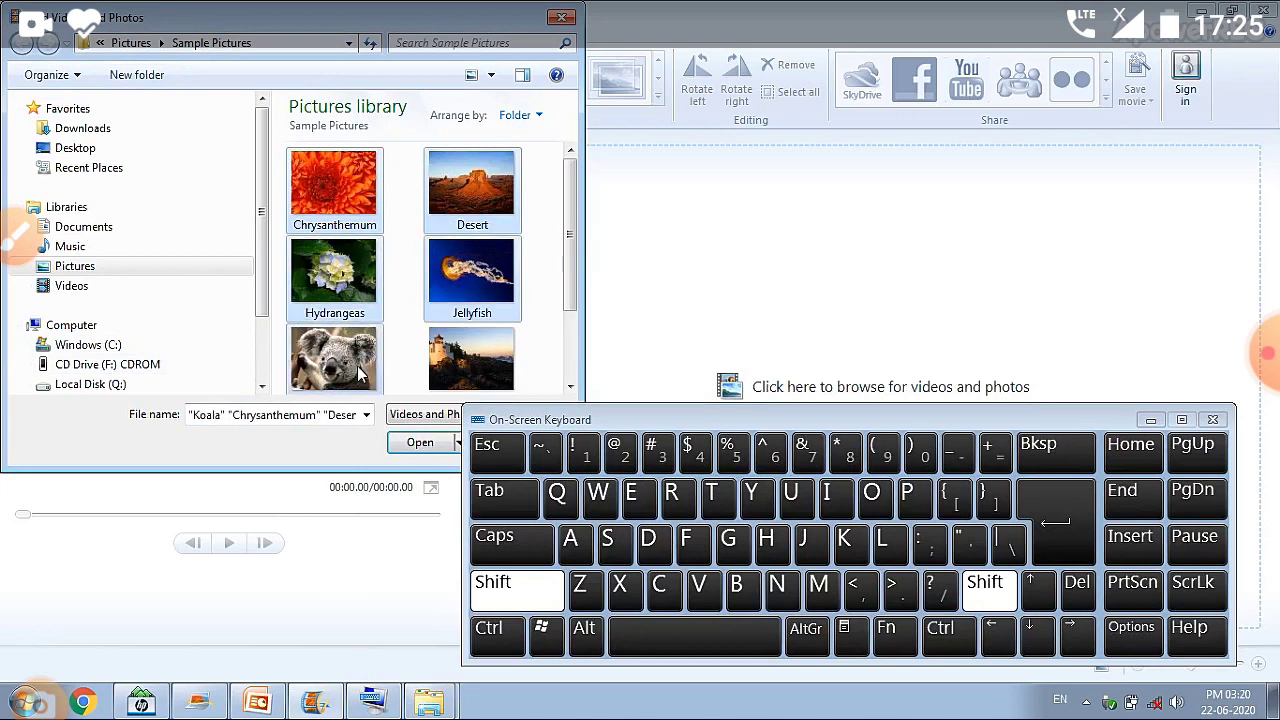
{"action": "left_click", "coordinate": [408, 449]}
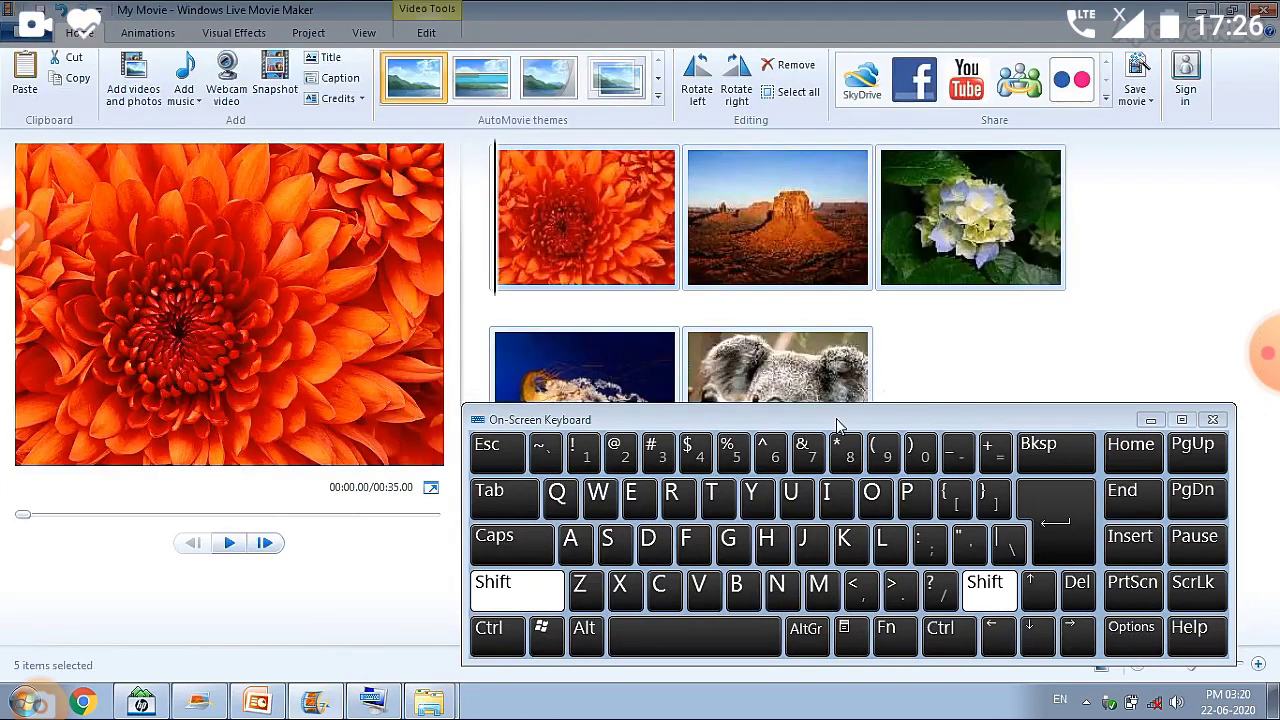
{"action": "left_click", "coordinate": [1150, 420]}
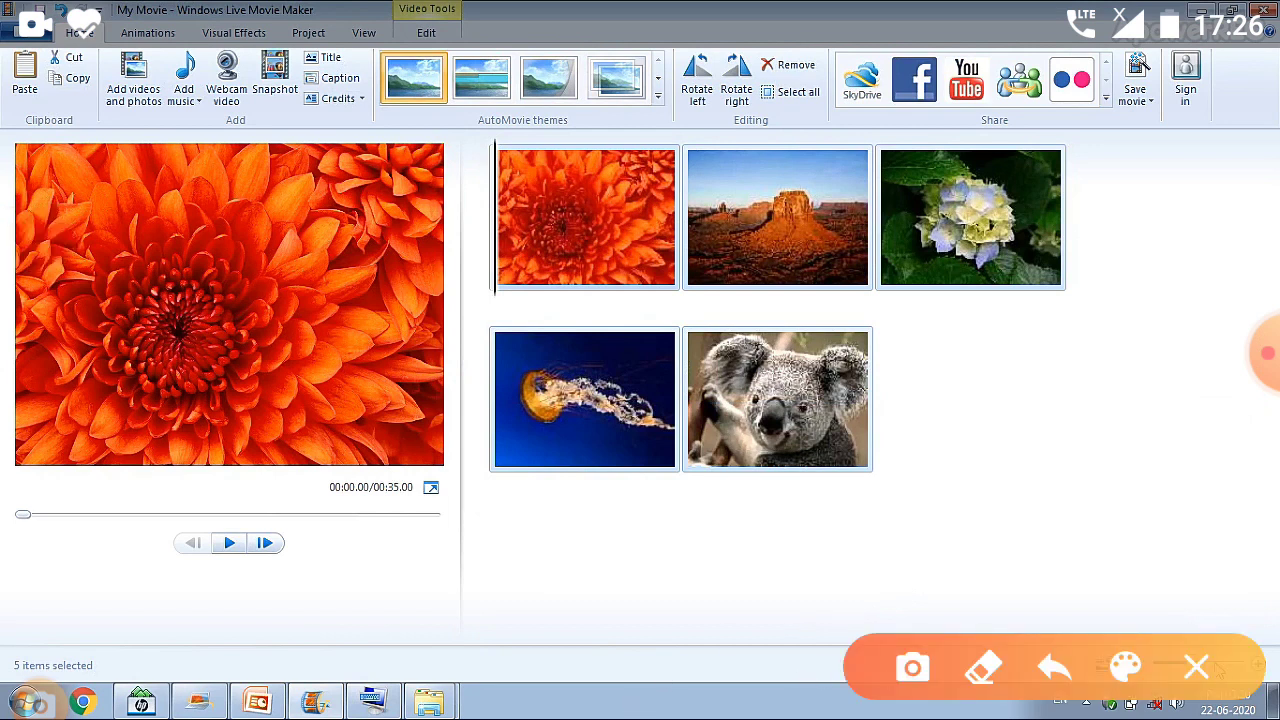
Underline the imported pictures on the storyboard, clear the marks, and return to PowerPoint
{"action": "left_click_drag", "start_coordinate": [262, 478], "coordinate": [105, 464]}
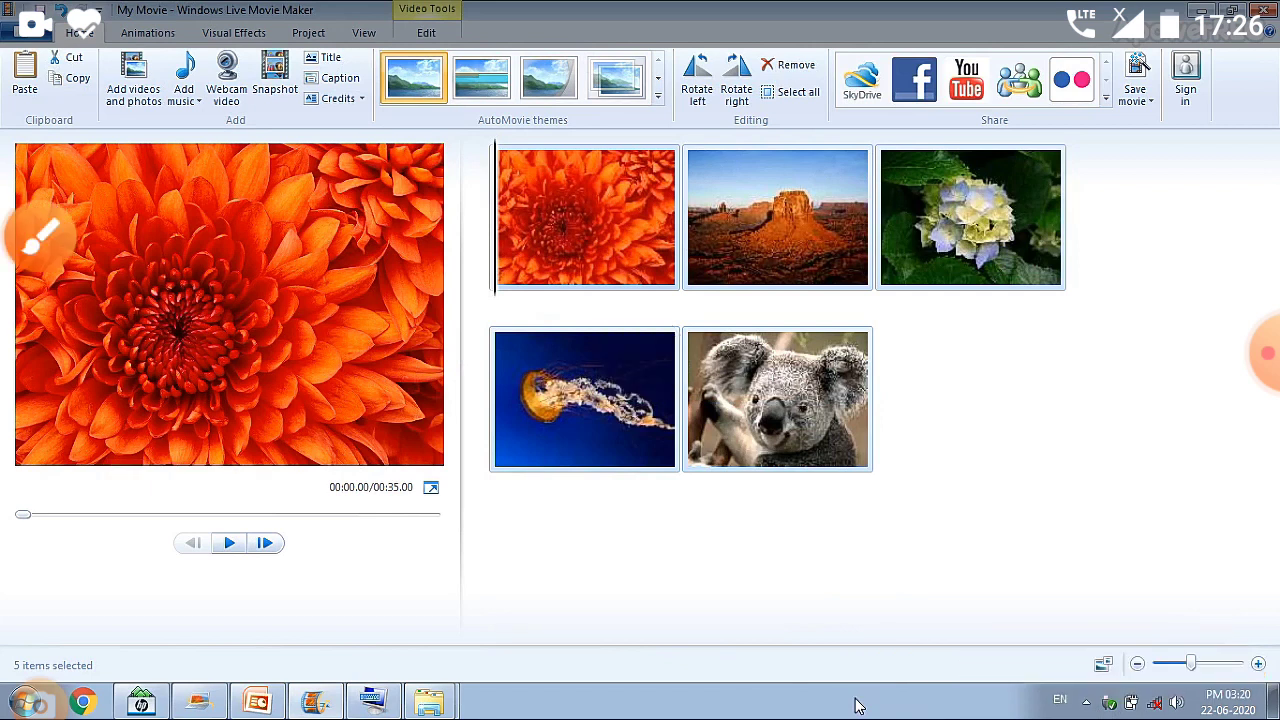
{"action": "left_click", "coordinate": [40, 237]}
{"action": "left_click_drag", "start_coordinate": [222, 478], "coordinate": [152, 477]}
{"action": "left_click", "coordinate": [1197, 667]}
{"action": "left_click", "coordinate": [257, 702]}
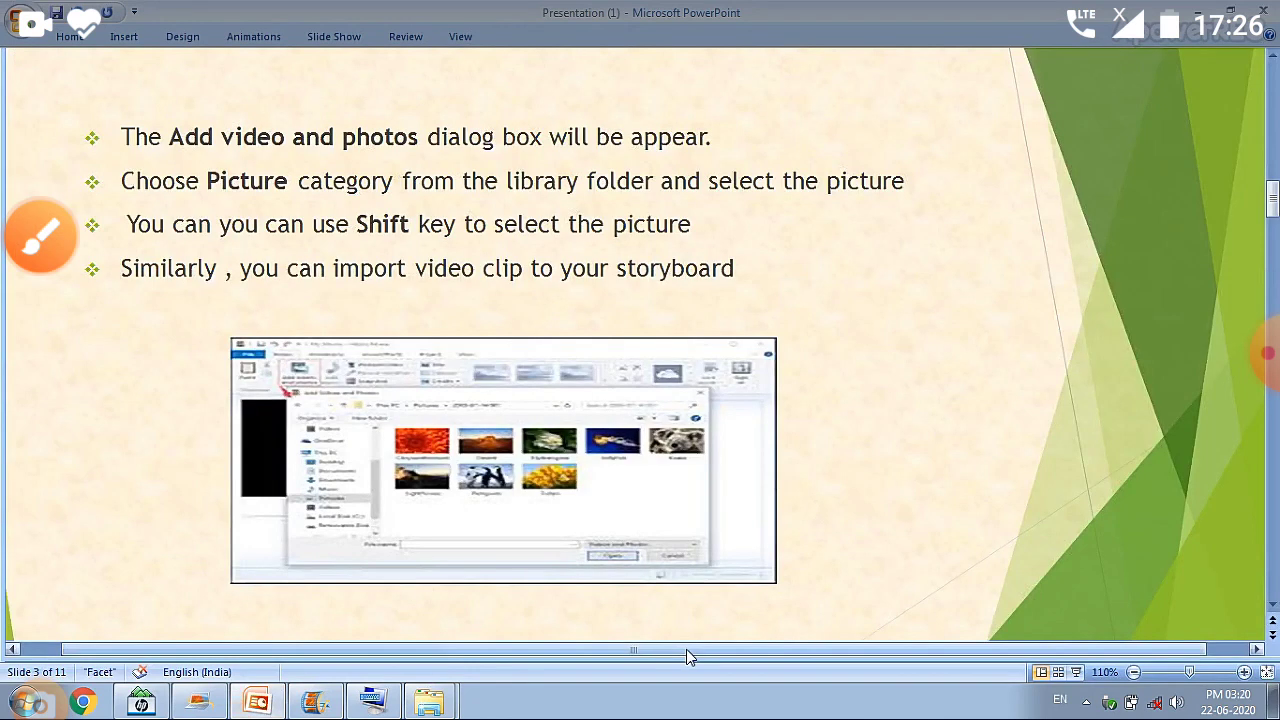
Scroll down to slide 4 about arranging images and previewing the movie
{"action": "left_click", "coordinate": [1272, 606]}
{"action": "left_click", "coordinate": [1272, 606]}
{"action": "left_click", "coordinate": [1272, 606]}
{"action": "left_click", "coordinate": [1272, 606]}
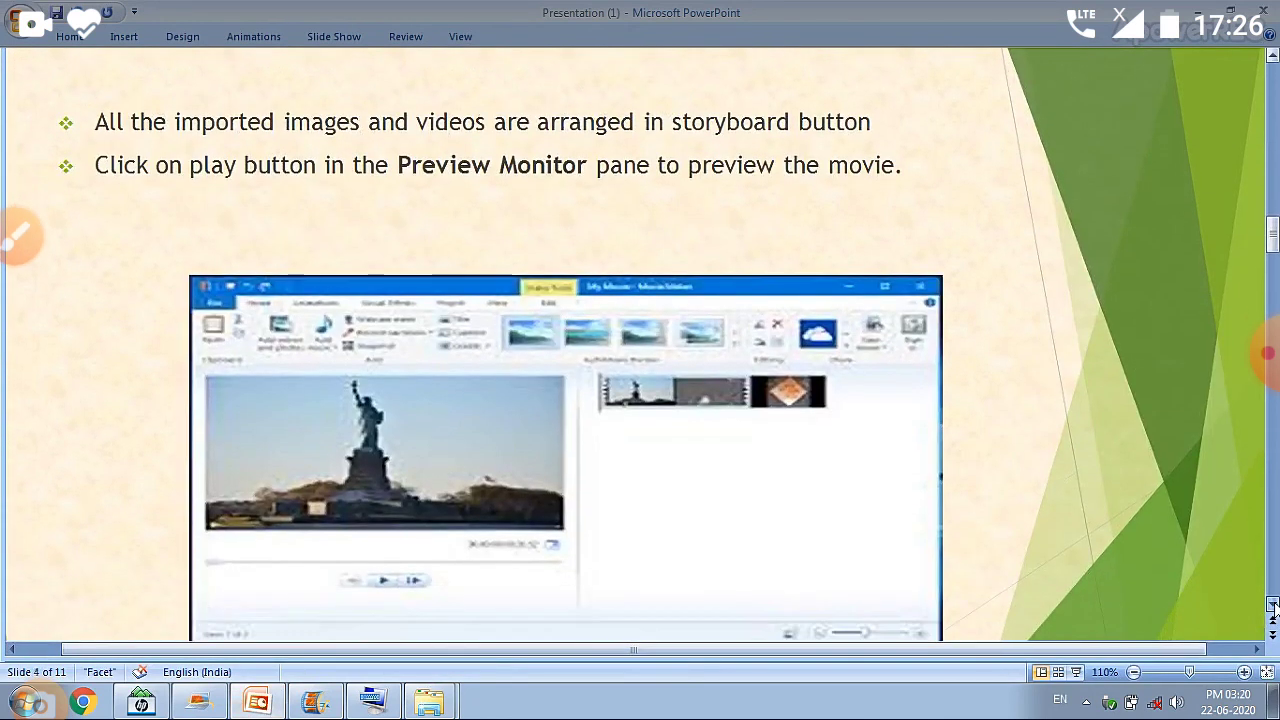
{"action": "left_click", "coordinate": [1272, 606]}
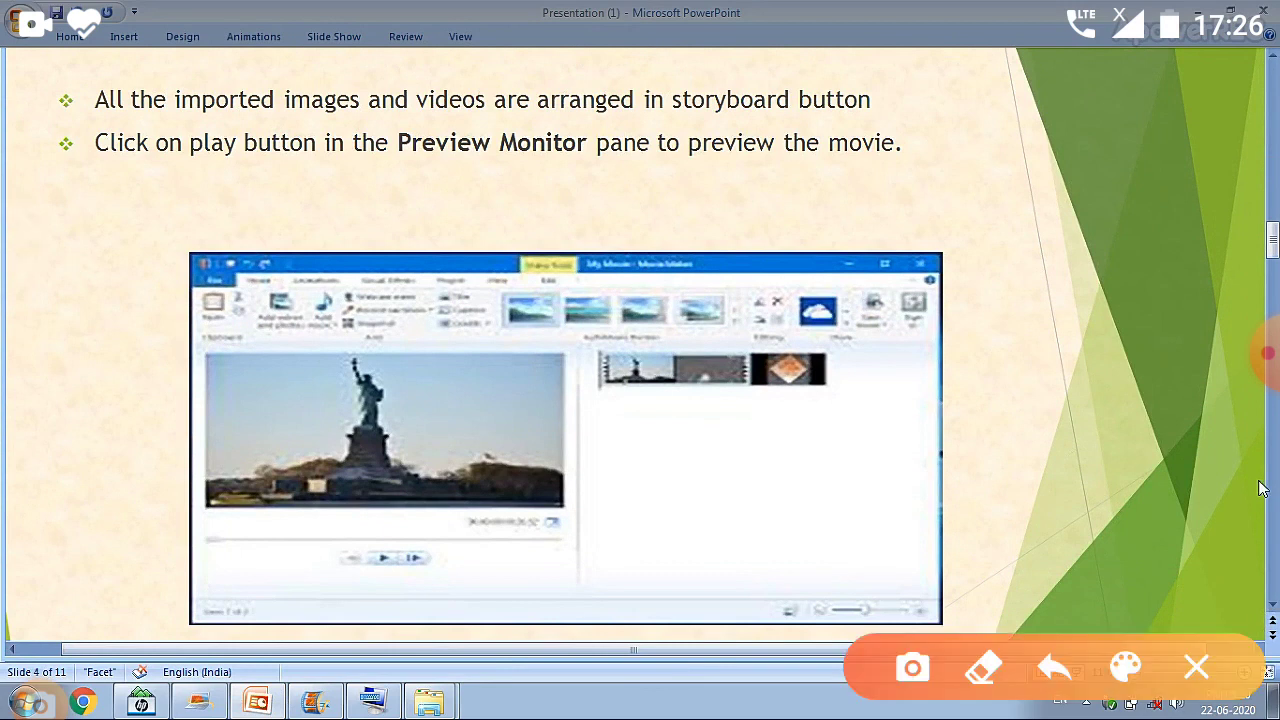
Underline two points on slide 4, clear the marks, and scroll toward Adding Audio Files
{"action": "left_click_drag", "start_coordinate": [819, 413], "coordinate": [684, 400]}
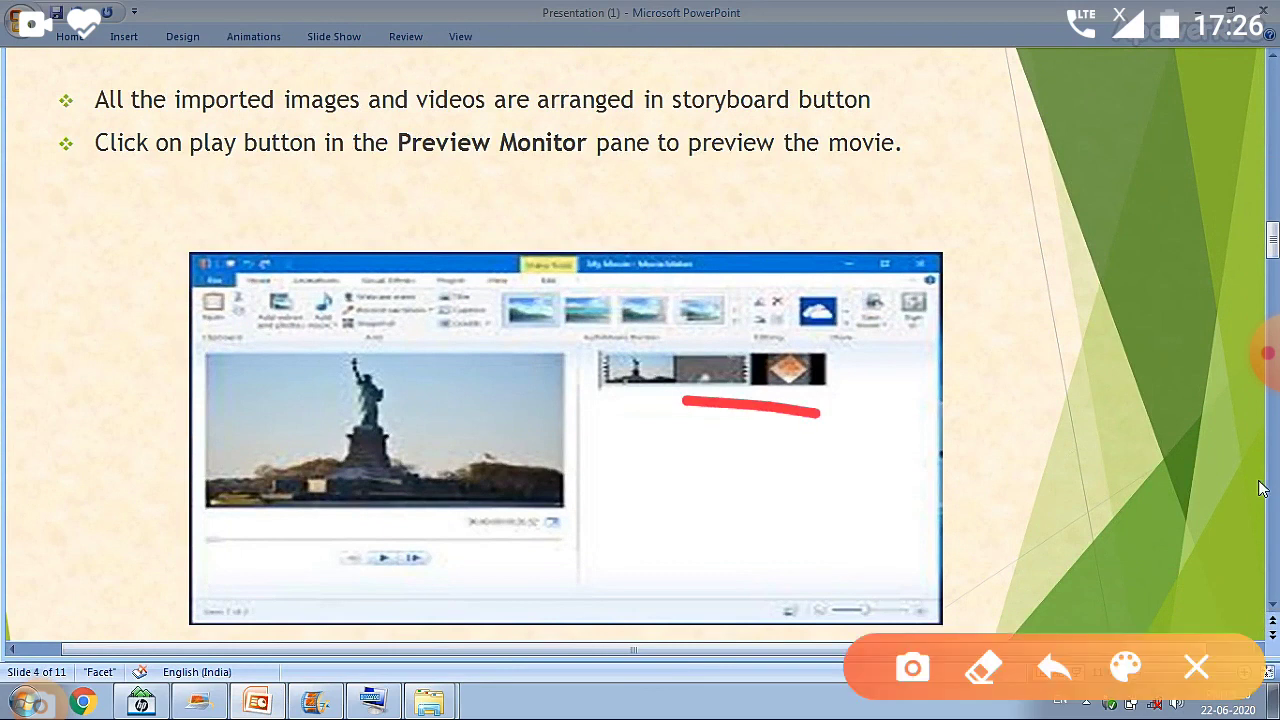
{"action": "left_click_drag", "start_coordinate": [466, 484], "coordinate": [280, 477]}
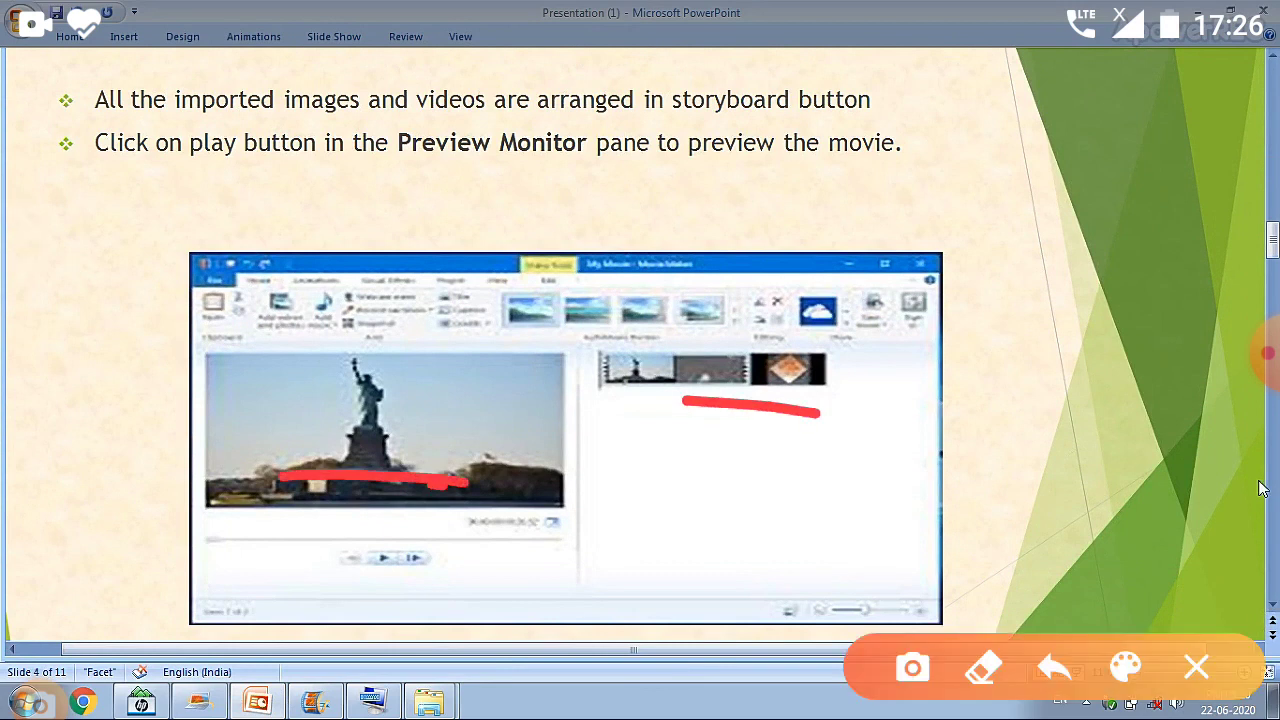
{"action": "left_click", "coordinate": [1197, 667]}
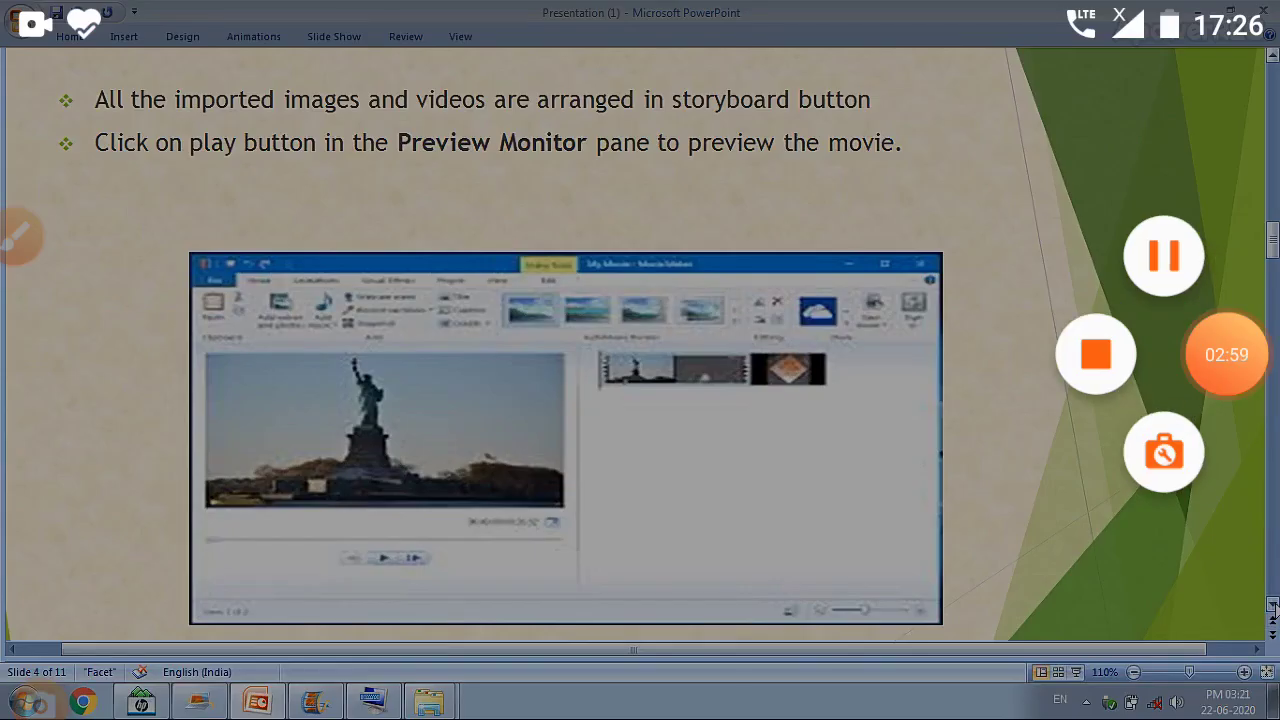
{"action": "left_click", "coordinate": [1273, 605]}
{"action": "left_click", "coordinate": [1273, 605]}
Reach the Adding Audio Files slide and underline its title and first bullet's key words
{"action": "left_click", "coordinate": [1273, 605]}
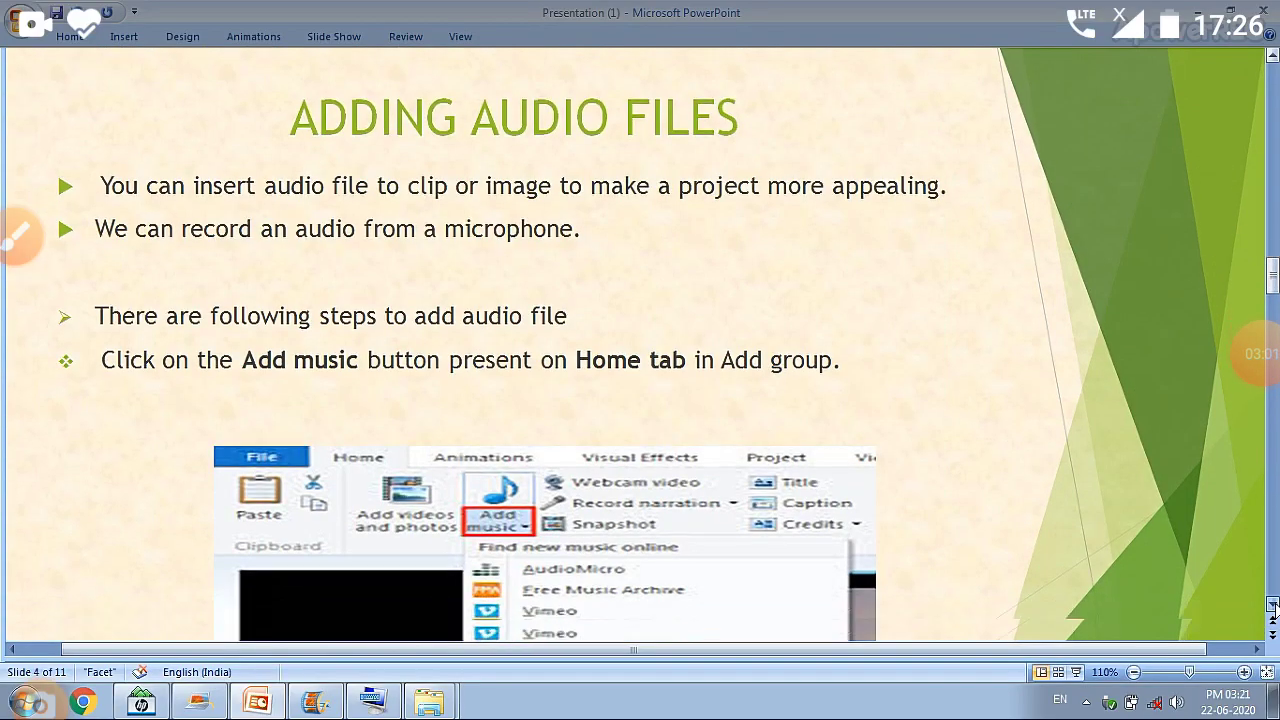
{"action": "left_click", "coordinate": [1273, 605]}
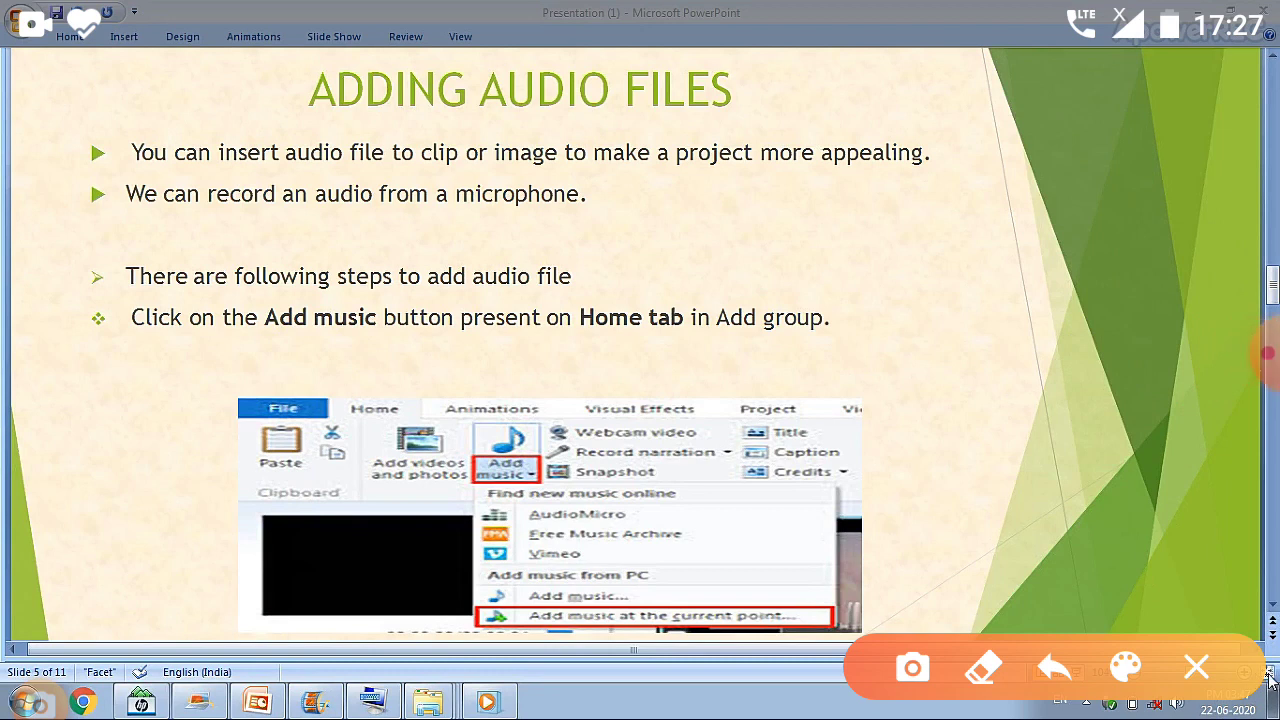
{"action": "left_click_drag", "start_coordinate": [346, 285], "coordinate": [444, 285]}
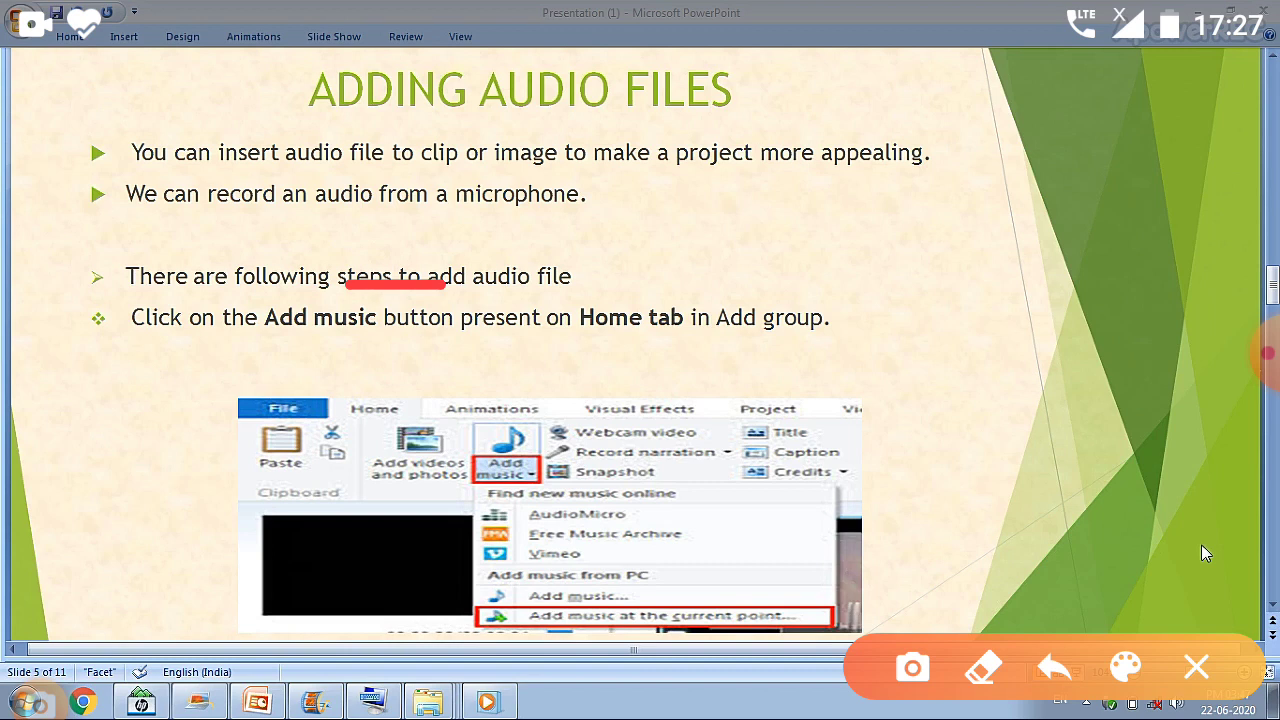
{"action": "left_click_drag", "start_coordinate": [312, 161], "coordinate": [352, 164]}
{"action": "left_click_drag", "start_coordinate": [856, 181], "coordinate": [730, 169]}
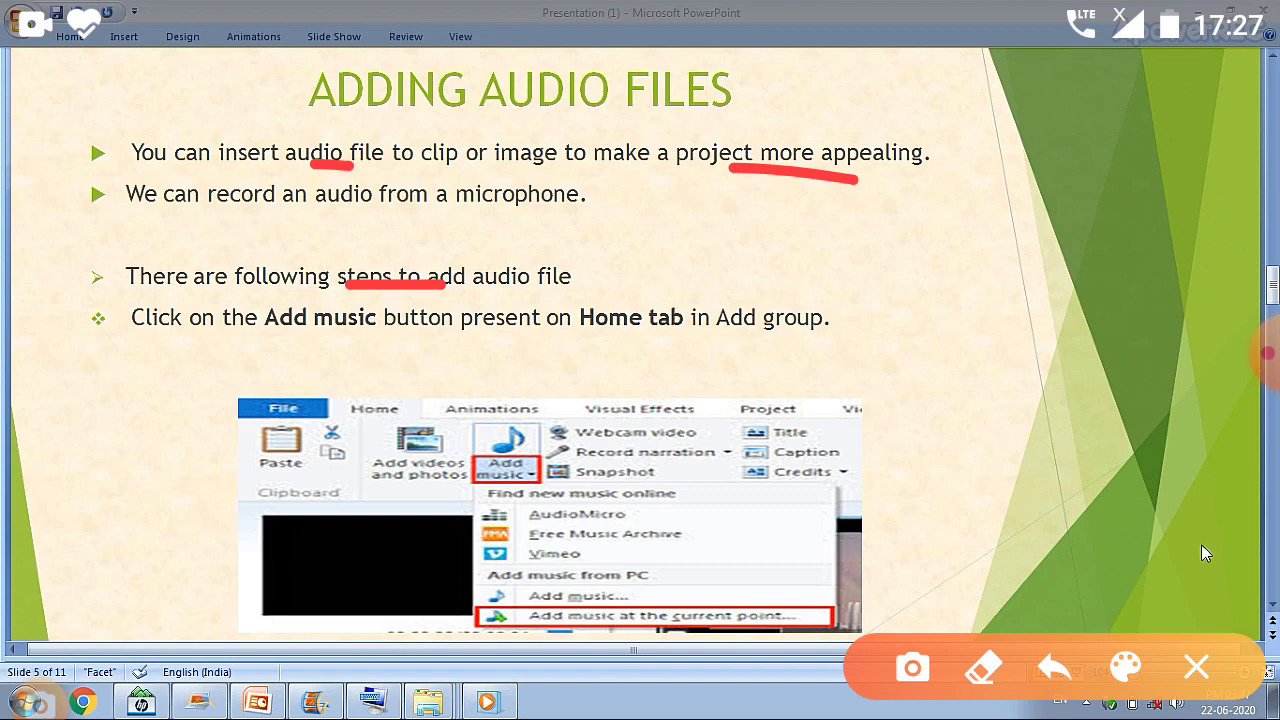
{"action": "left_click_drag", "start_coordinate": [275, 212], "coordinate": [204, 213]}
{"action": "left_click_drag", "start_coordinate": [499, 222], "coordinate": [545, 223]}
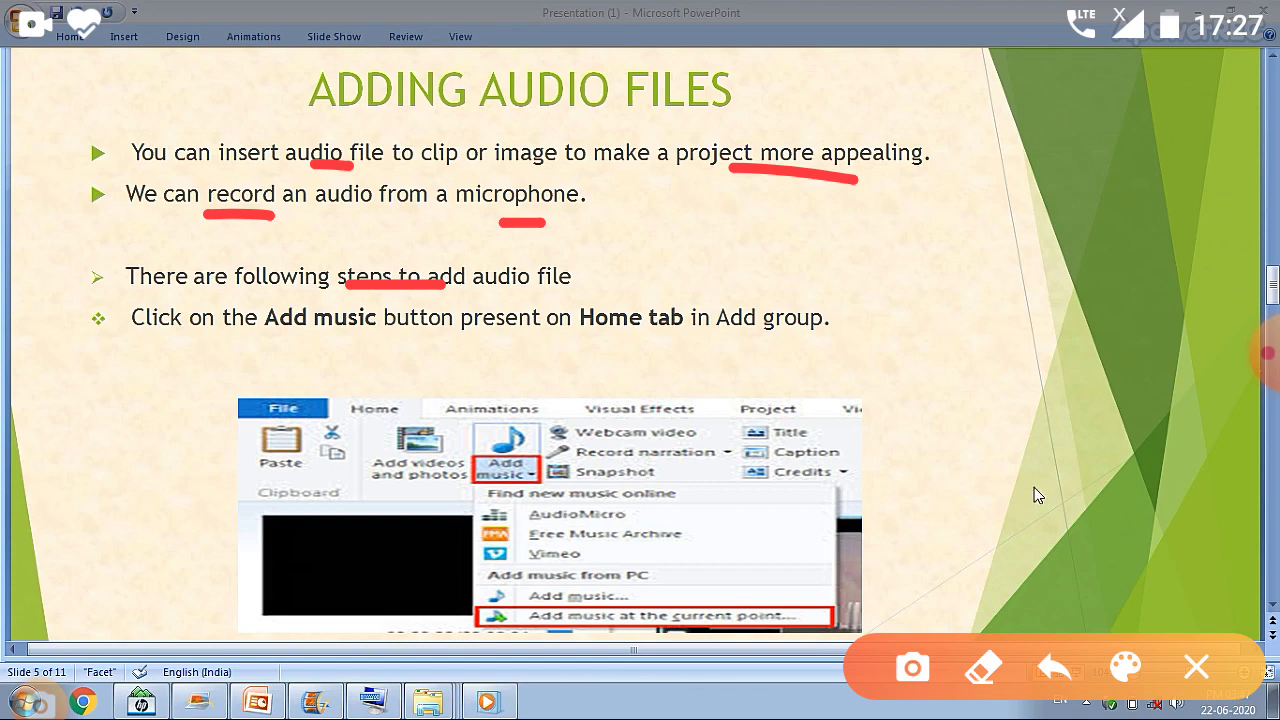
Underline the Add music instructions and screenshot, then clear all marks
{"action": "left_click_drag", "start_coordinate": [648, 338], "coordinate": [608, 339]}
{"action": "left_click_drag", "start_coordinate": [268, 332], "coordinate": [352, 334]}
{"action": "left_click_drag", "start_coordinate": [367, 421], "coordinate": [403, 430]}
{"action": "left_click_drag", "start_coordinate": [494, 494], "coordinate": [458, 474]}
{"action": "left_click", "coordinate": [1196, 667]}
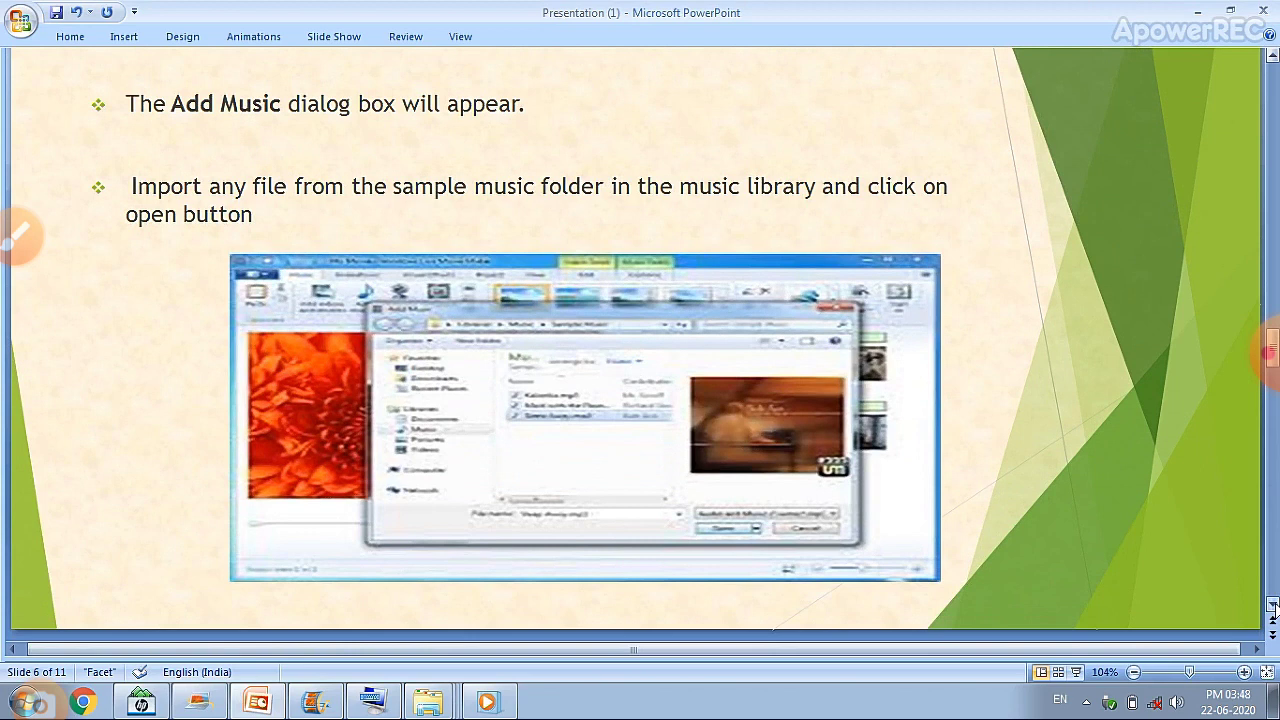
Mark the Add Music dialog points on slide 6, clear them, and scroll to slide 7
{"action": "left_click", "coordinate": [20, 236]}
{"action": "left_click_drag", "start_coordinate": [686, 568], "coordinate": [737, 573]}
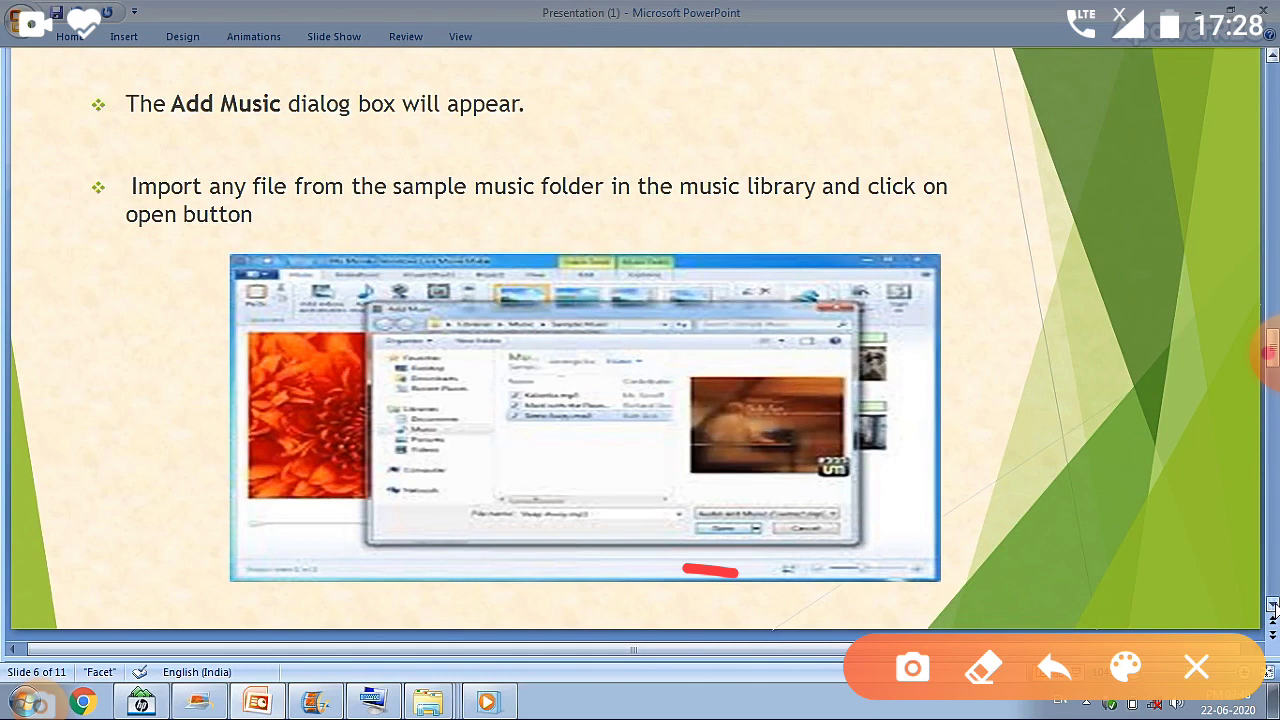
{"action": "left_click_drag", "start_coordinate": [514, 349], "coordinate": [533, 466]}
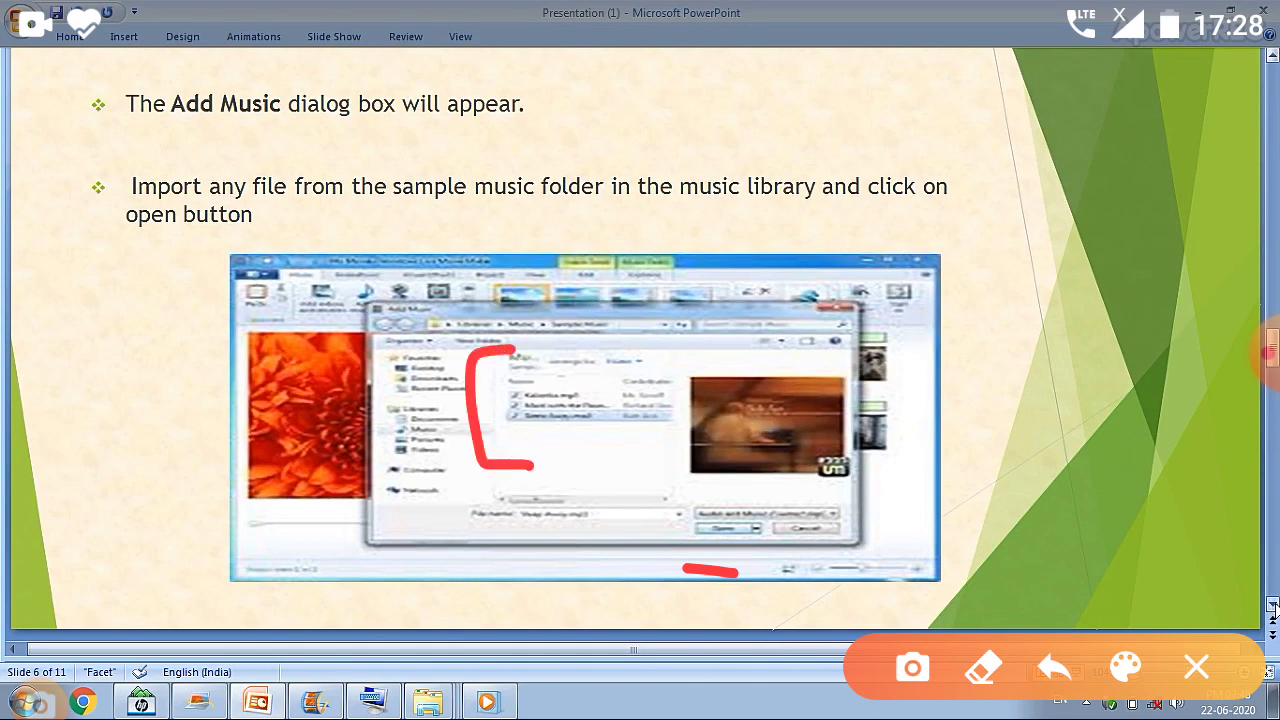
{"action": "left_click_drag", "start_coordinate": [548, 417], "coordinate": [618, 426]}
{"action": "left_click", "coordinate": [1197, 667]}
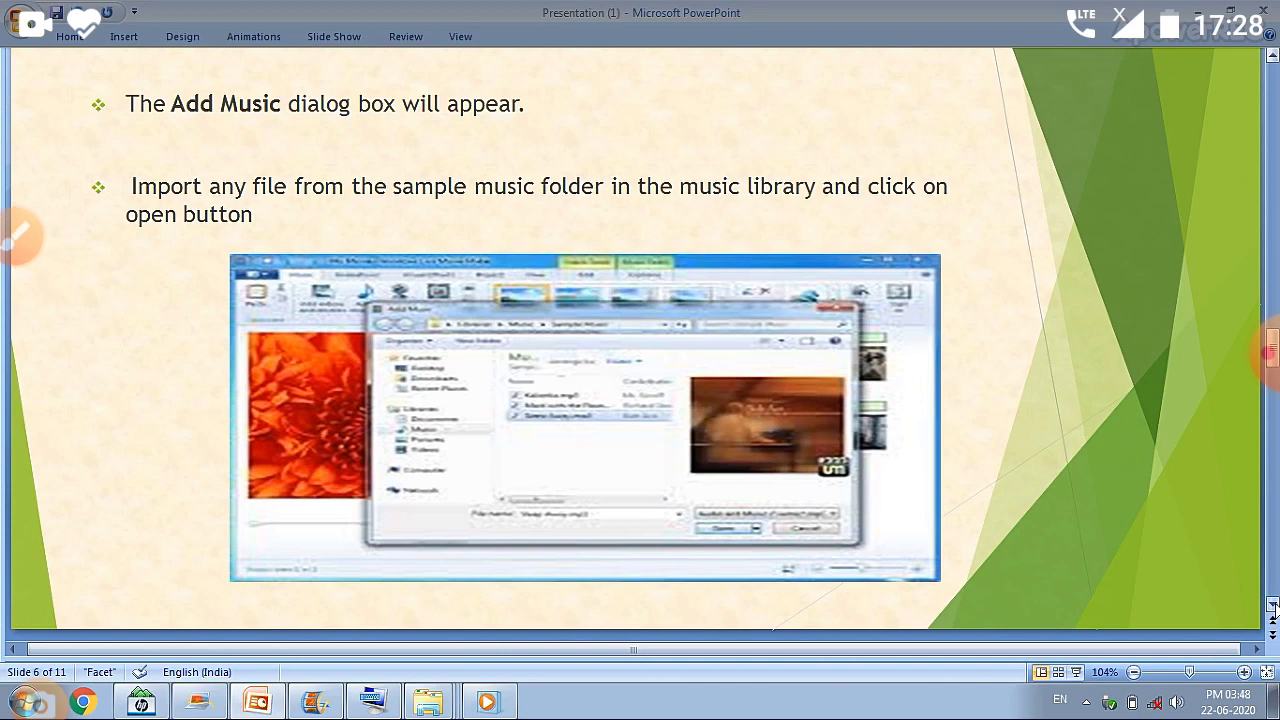
{"action": "left_click", "coordinate": [1273, 605]}
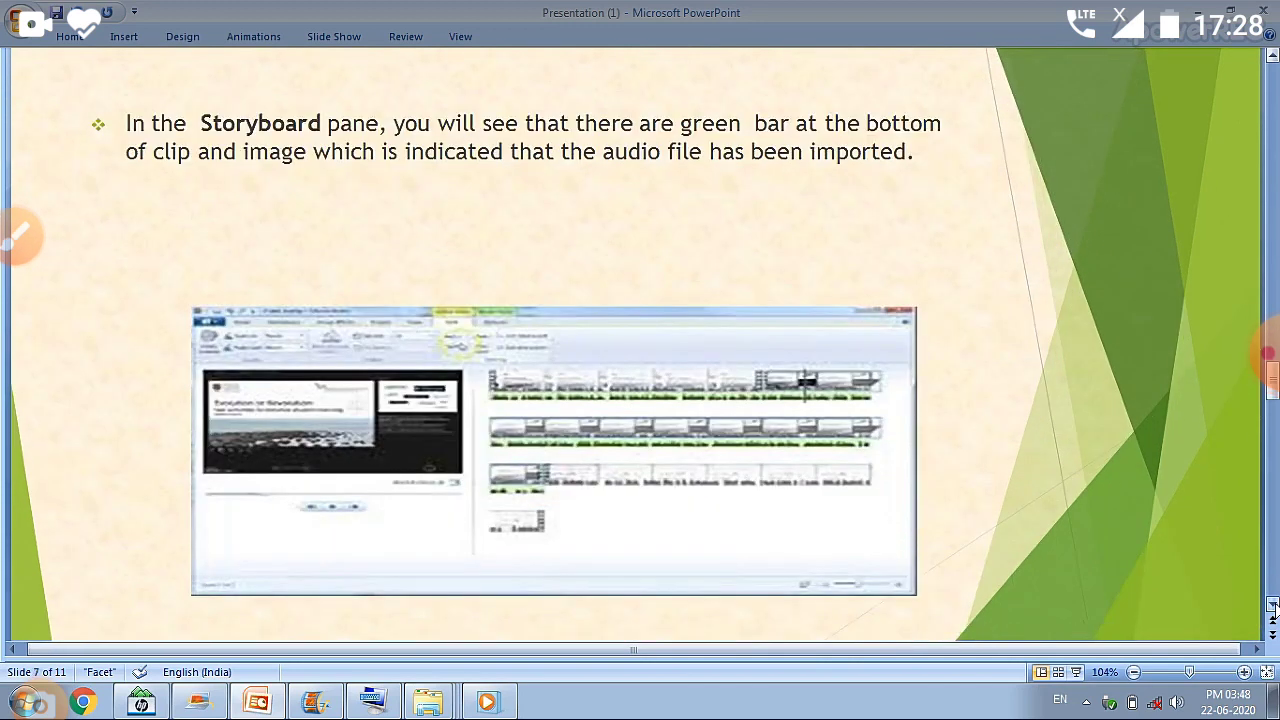
Underline the green audio bars beneath the storyboard clips on slide 7, then switch to Movie Maker
{"action": "left_click_drag", "start_coordinate": [500, 408], "coordinate": [546, 409]}
{"action": "left_click_drag", "start_coordinate": [686, 407], "coordinate": [620, 407]}
{"action": "left_click_drag", "start_coordinate": [840, 408], "coordinate": [808, 407]}
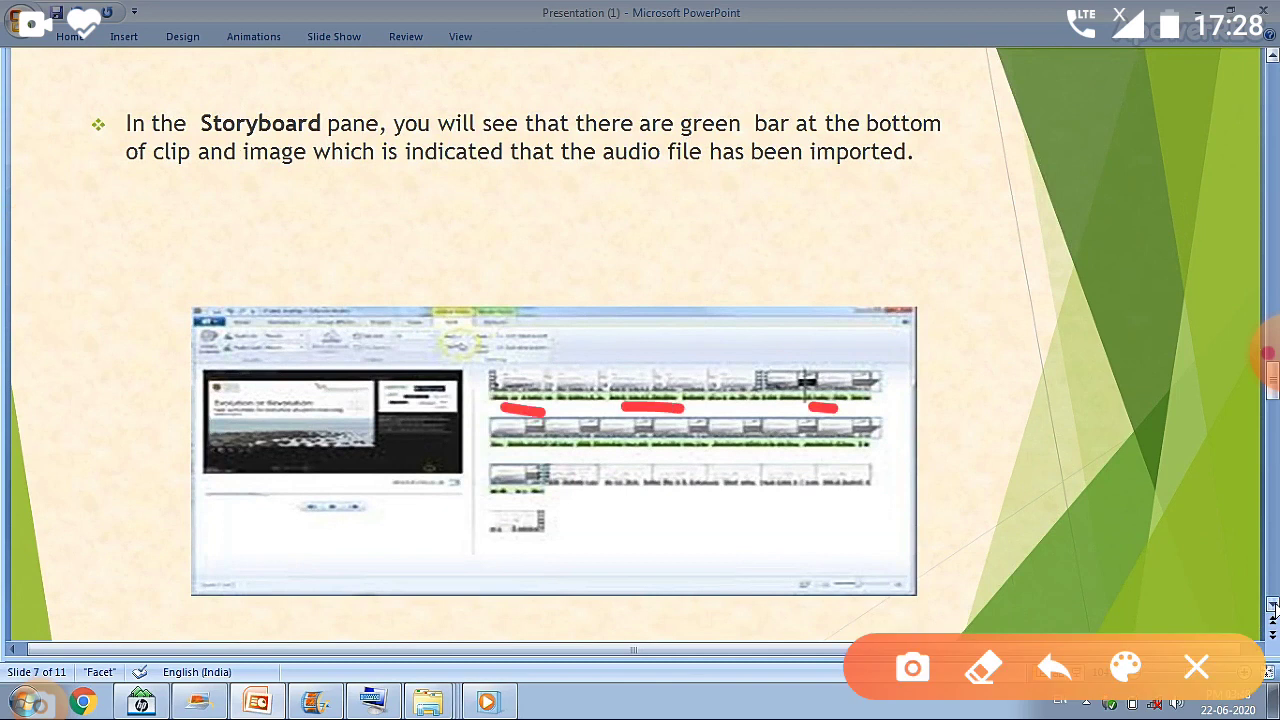
{"action": "left_click_drag", "start_coordinate": [543, 477], "coordinate": [473, 467]}
{"action": "left_click_drag", "start_coordinate": [705, 460], "coordinate": [576, 470]}
{"action": "left_click_drag", "start_coordinate": [848, 457], "coordinate": [756, 446]}
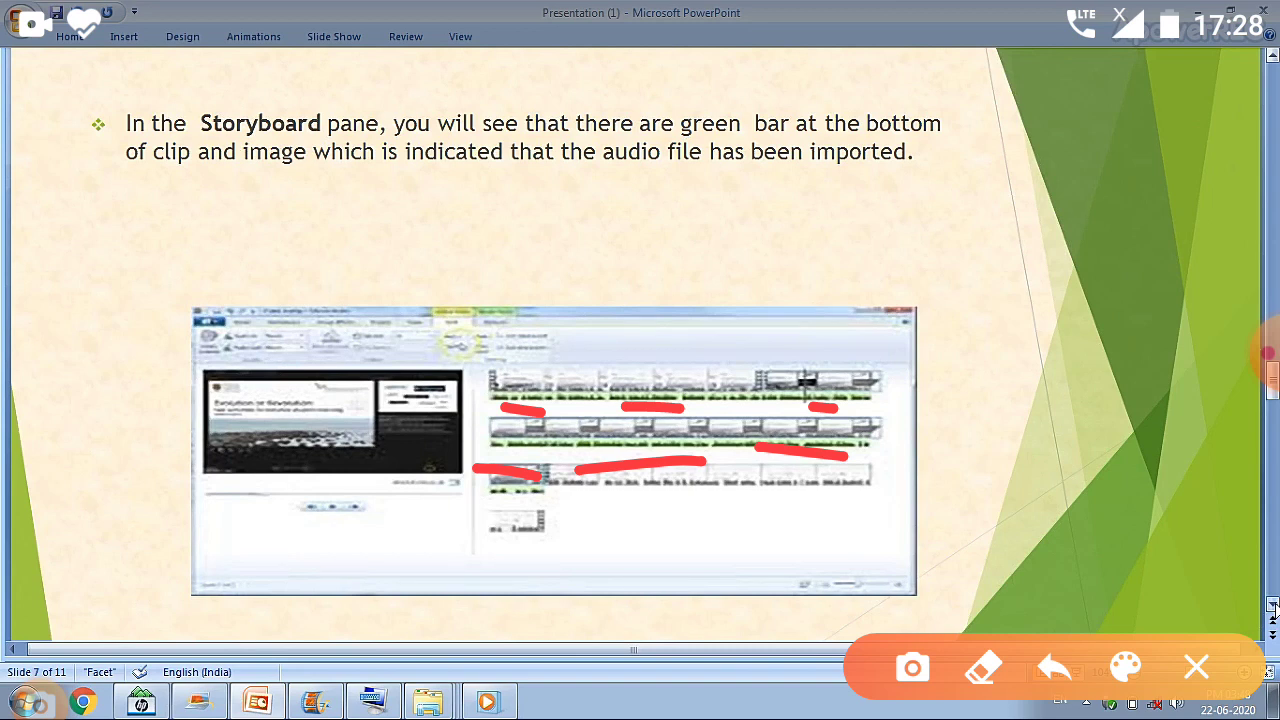
{"action": "left_click_drag", "start_coordinate": [734, 410], "coordinate": [470, 420]}
{"action": "left_click_drag", "start_coordinate": [886, 404], "coordinate": [780, 402]}
{"action": "left_click_drag", "start_coordinate": [660, 468], "coordinate": [500, 462]}
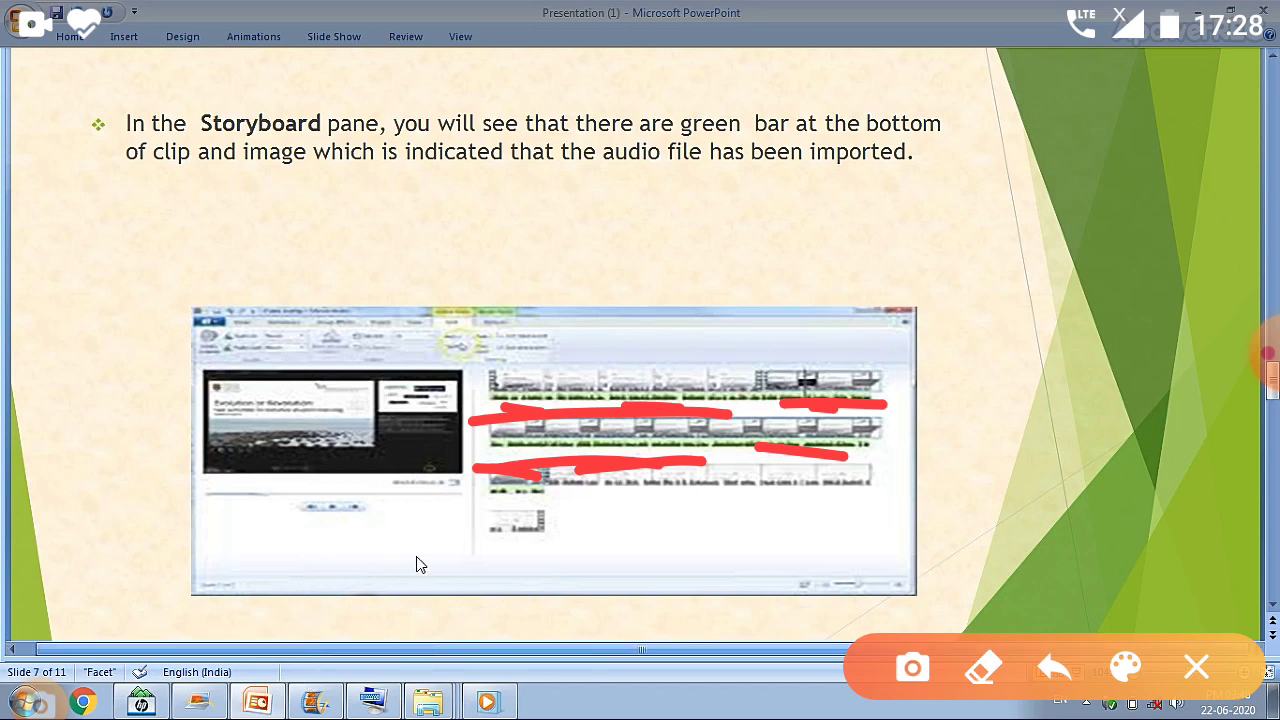
{"action": "left_click", "coordinate": [310, 706]}
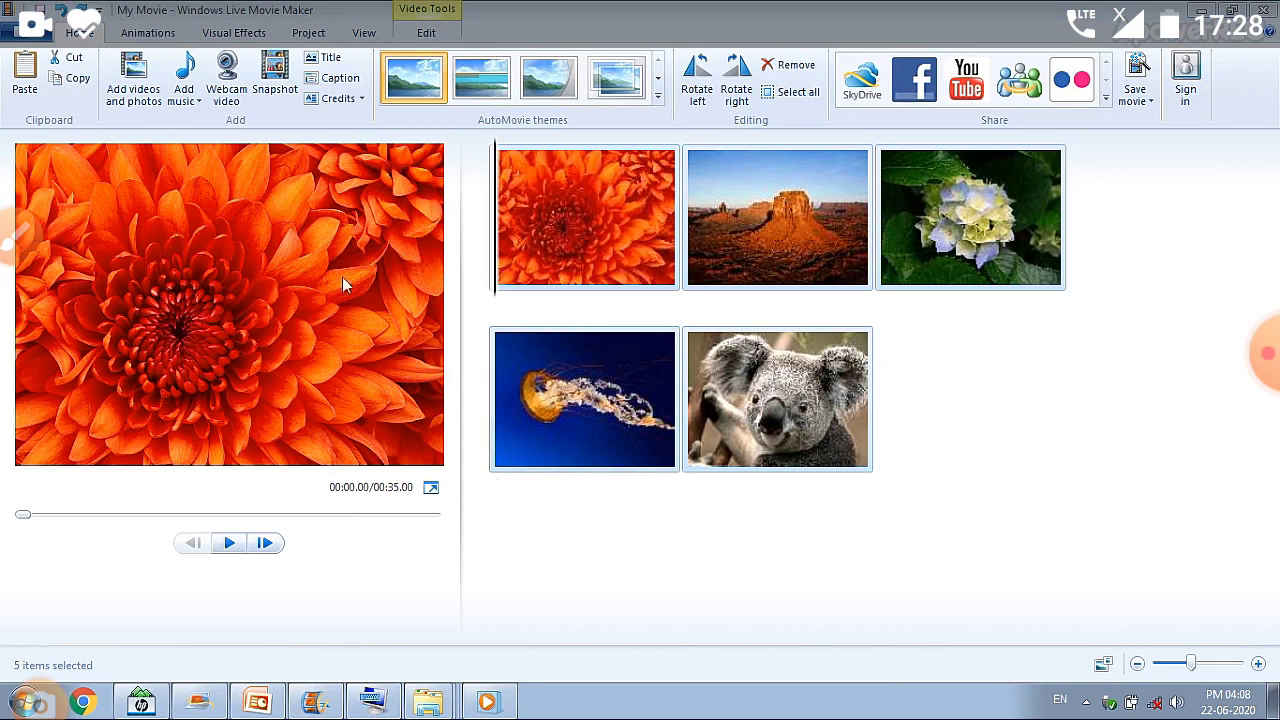
Add the Kalimba track from the Music library through Add music
{"action": "left_click", "coordinate": [201, 104]}
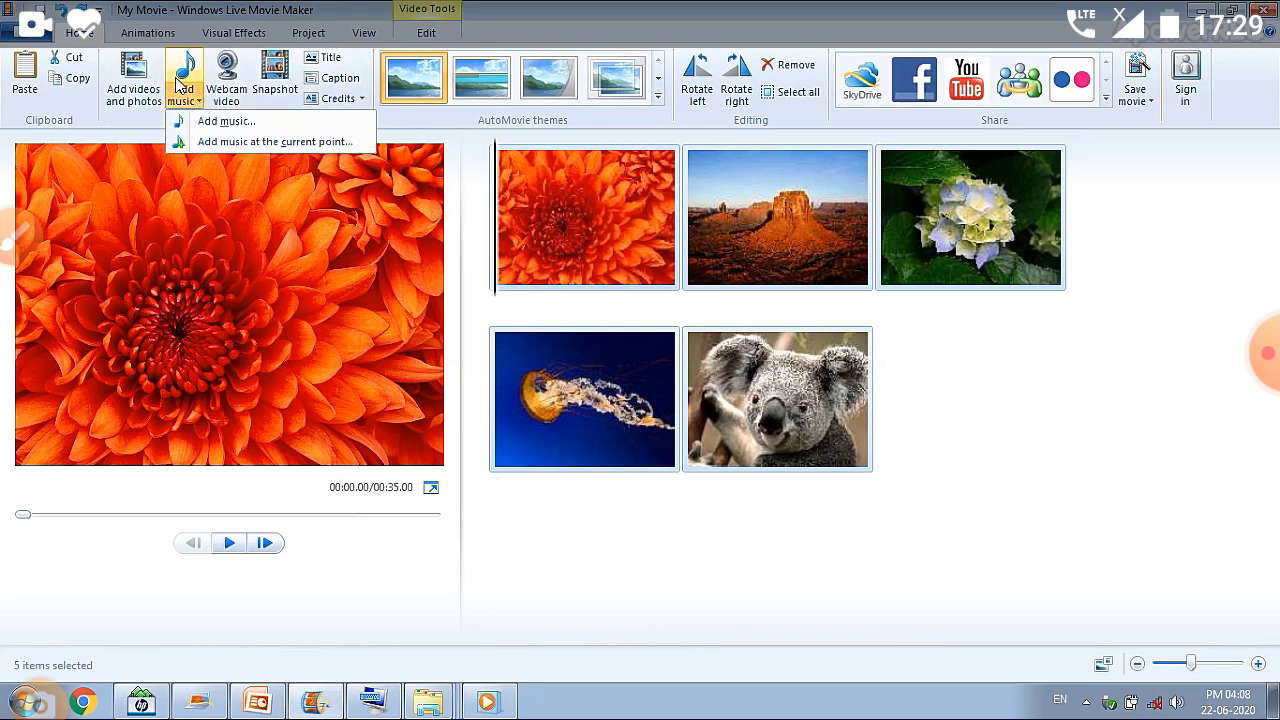
{"action": "left_click", "coordinate": [182, 78]}
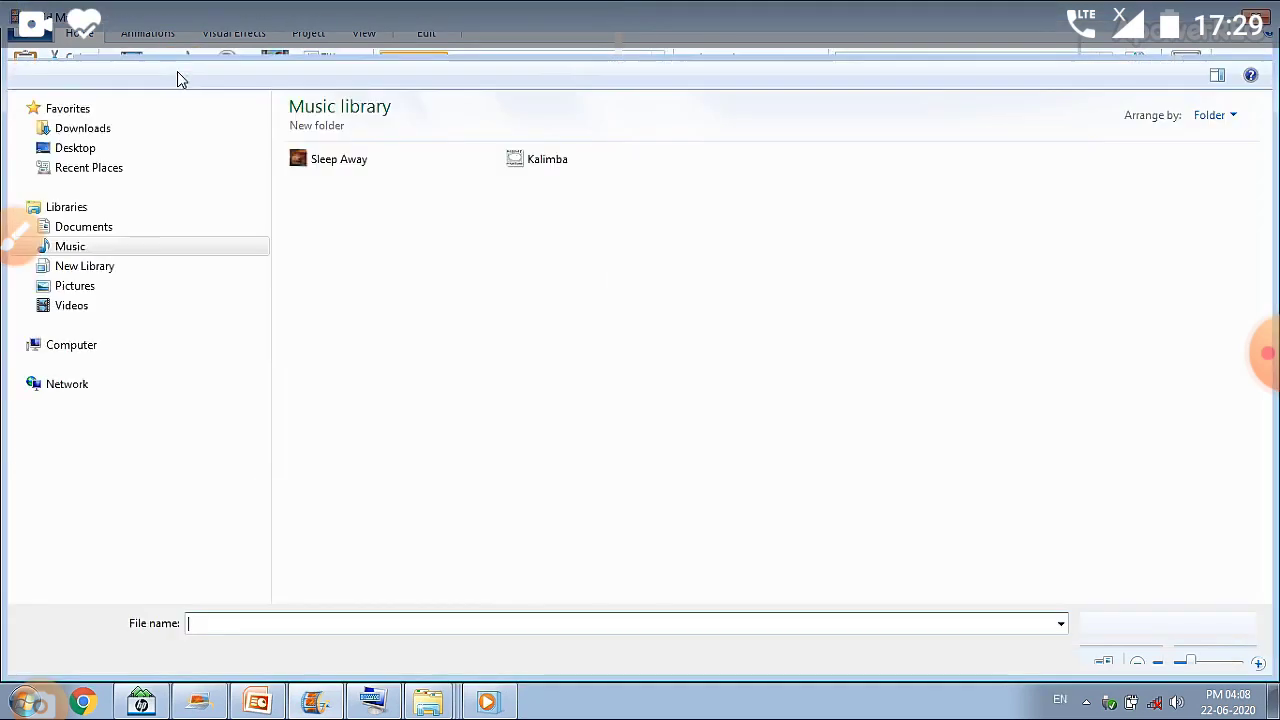
{"action": "left_click", "coordinate": [532, 158]}
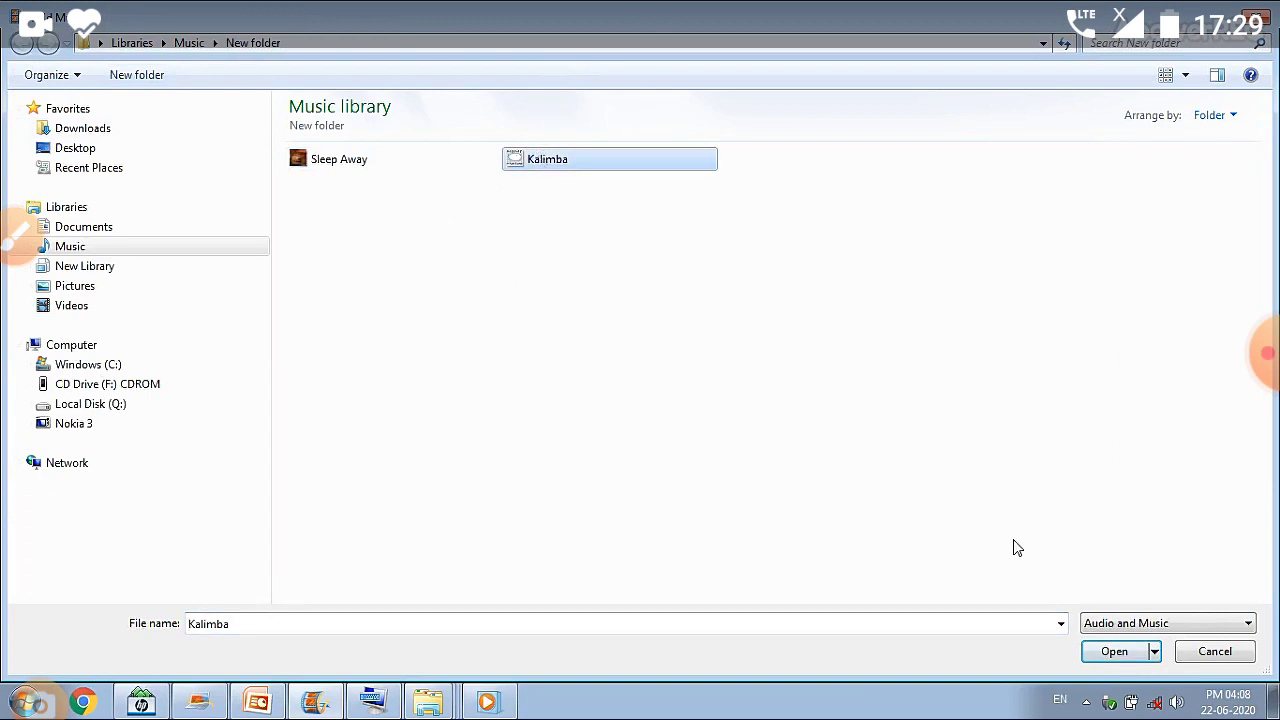
{"action": "left_click", "coordinate": [1116, 654]}
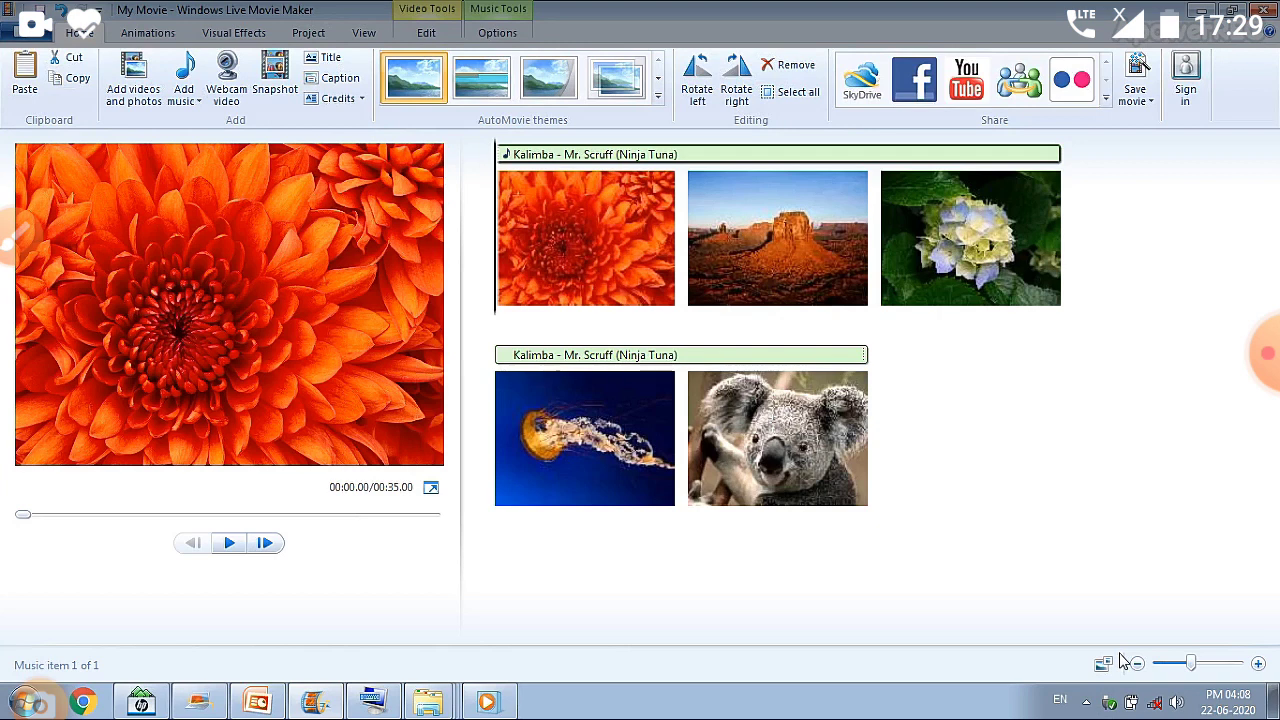
{"action": "left_click", "coordinate": [20, 235]}
{"action": "left_click", "coordinate": [20, 235]}
{"action": "mouse_move", "coordinate": [824, 180]}
{"action": "left_mouse_down"}
{"action": "mouse_move", "coordinate": [934, 180]}
{"action": "mouse_move", "coordinate": [710, 180]}
{"action": "left_mouse_up"}
{"action": "left_click_drag", "start_coordinate": [830, 372], "coordinate": [540, 340]}
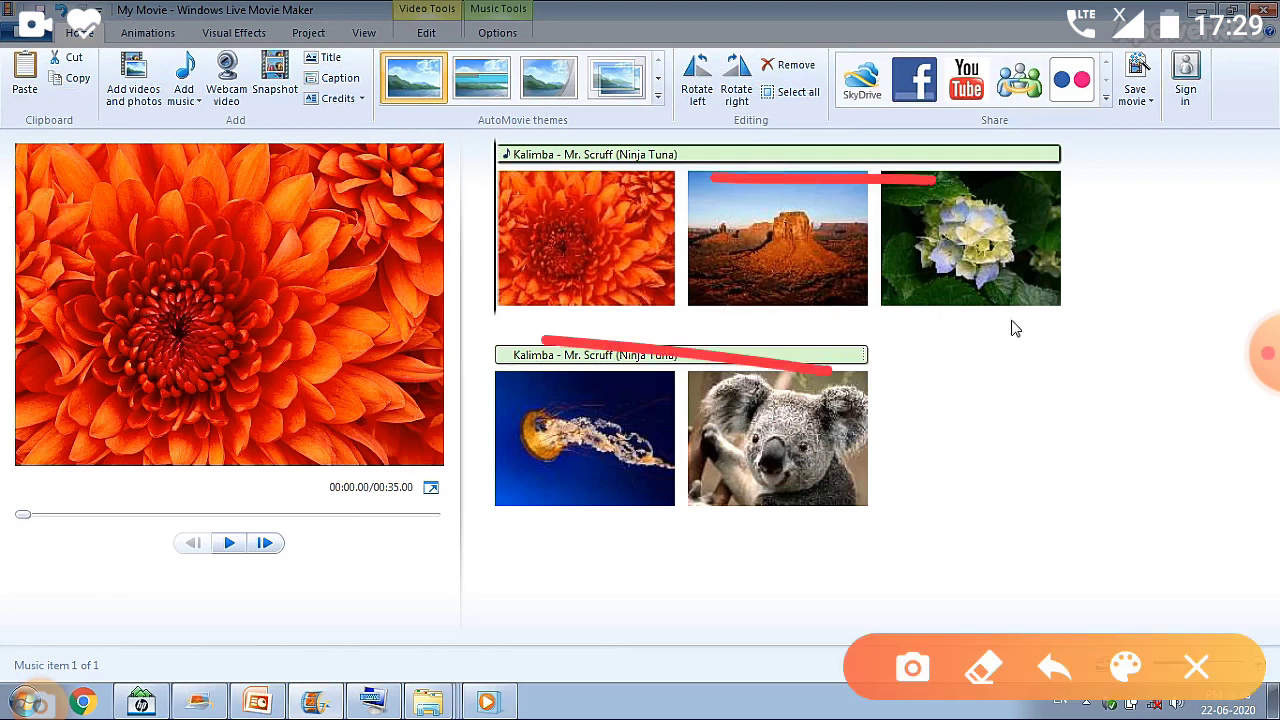
{"action": "left_click", "coordinate": [1196, 667]}
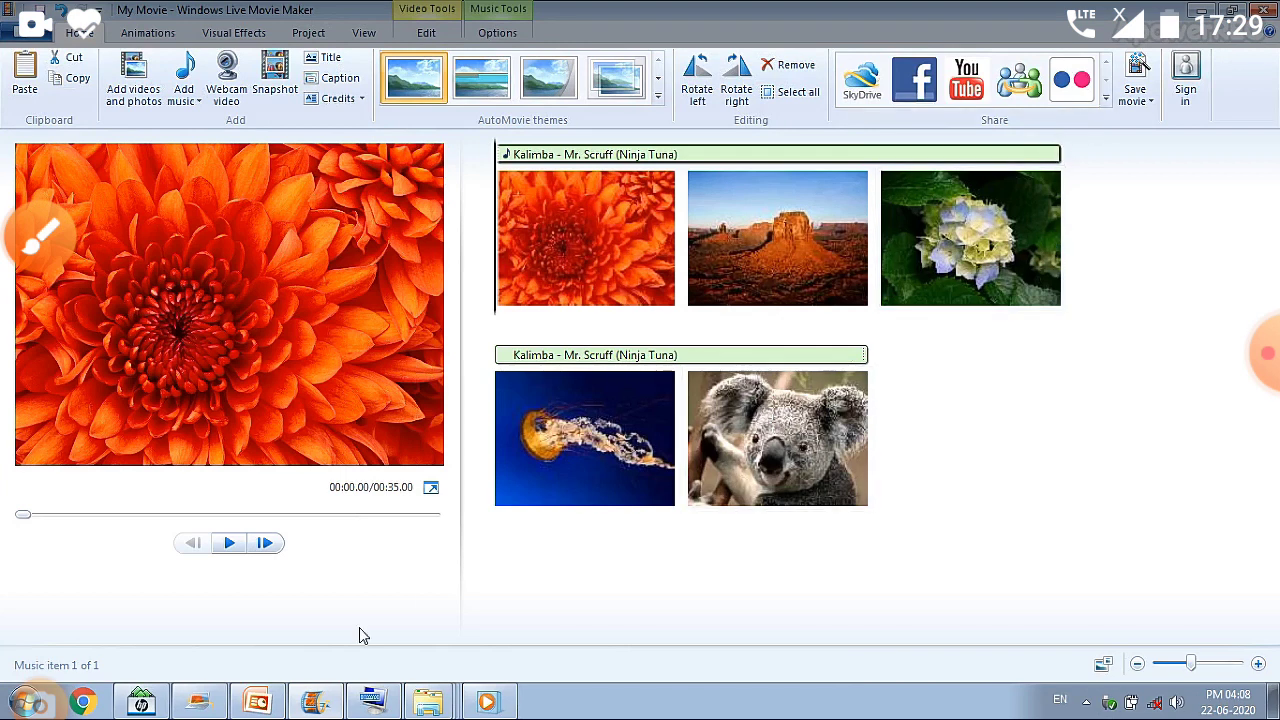
{"action": "left_click", "coordinate": [228, 545]}
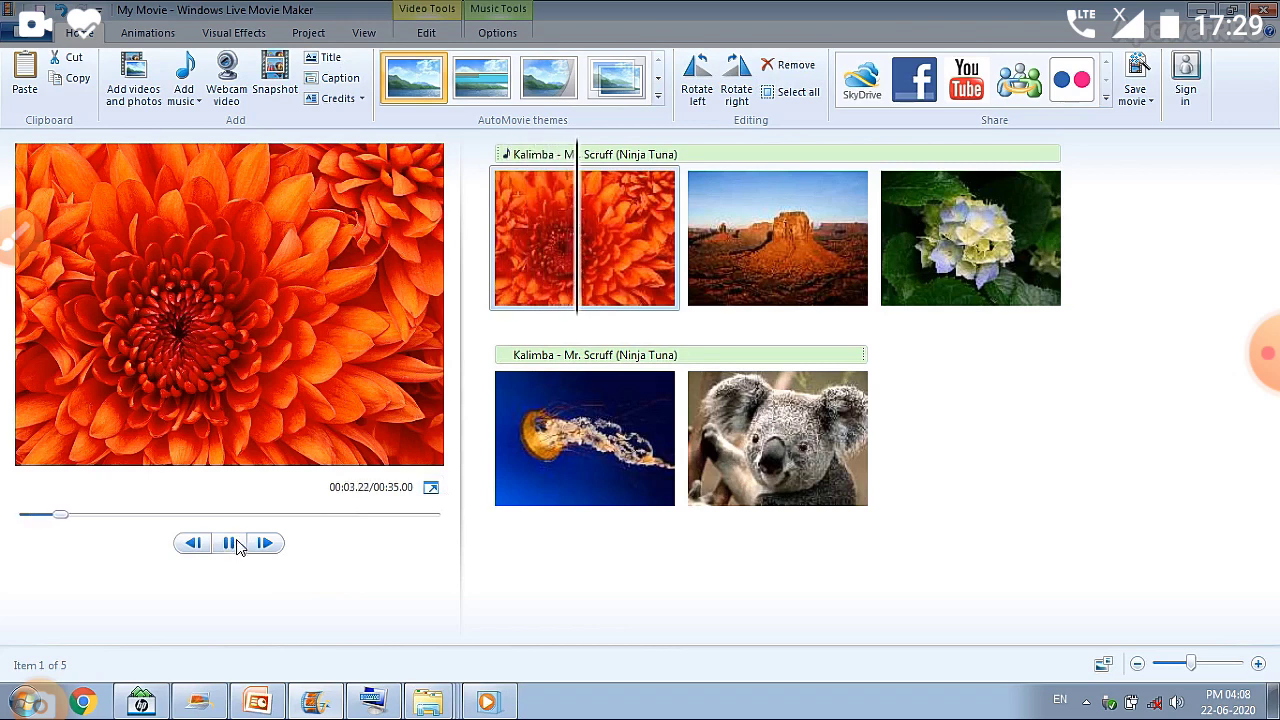
Raise the volume, watch the movie preview full screen, then exit with Esc
{"action": "key", "text": "XF86AudioRaiseVolume"}
{"action": "key", "text": "XF86AudioRaiseVolume"}
{"action": "key", "text": "XF86AudioRaiseVolume"}
{"action": "key", "text": "XF86AudioRaiseVolume"}
{"action": "key", "text": "XF86AudioRaiseVolume"}
{"action": "key", "text": "XF86AudioRaiseVolume"}
{"action": "key", "text": "XF86AudioRaiseVolume"}
{"action": "key", "text": "XF86AudioRaiseVolume"}
{"action": "key", "text": "XF86AudioRaiseVolume"}
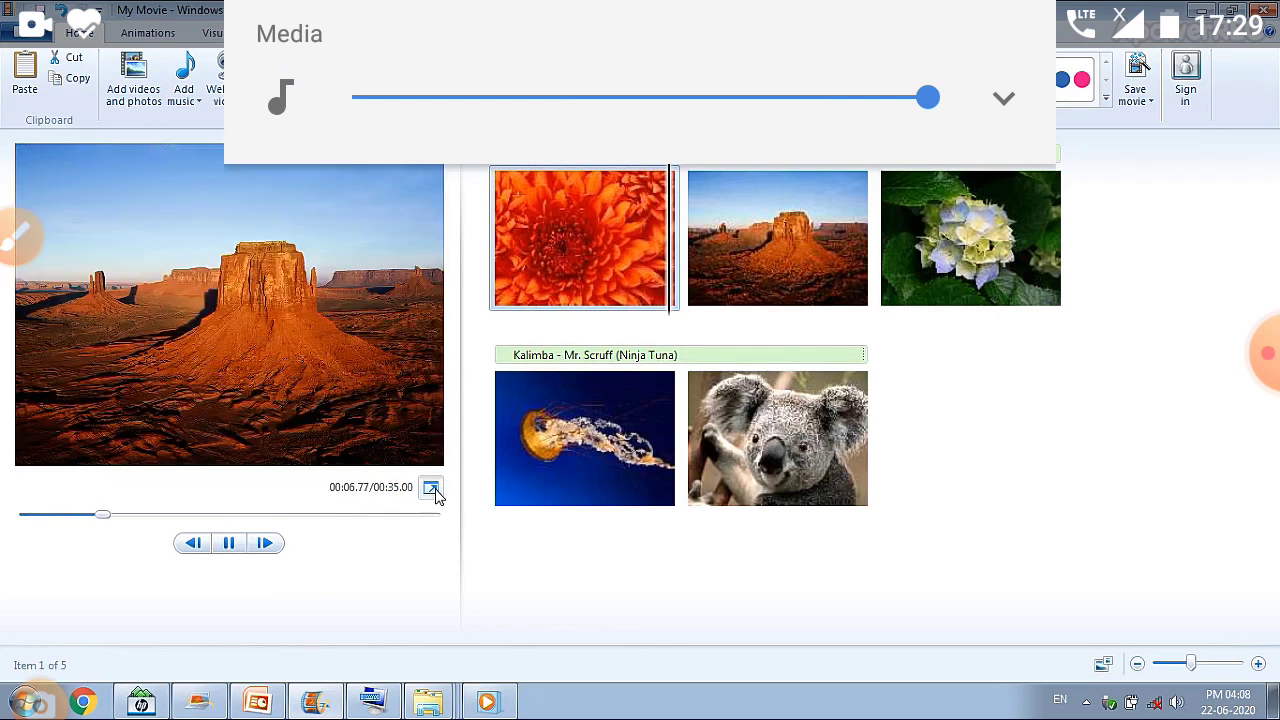
{"action": "left_click", "coordinate": [433, 489]}
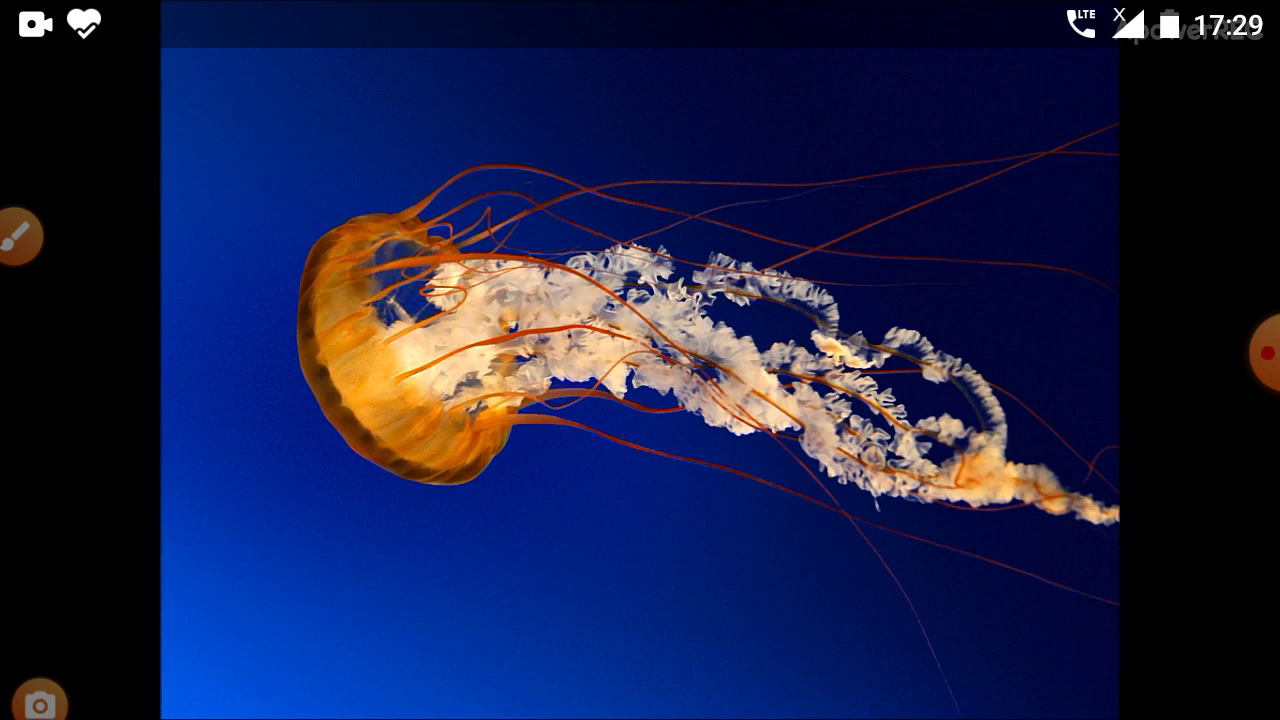
{"action": "key", "text": "Escape"}
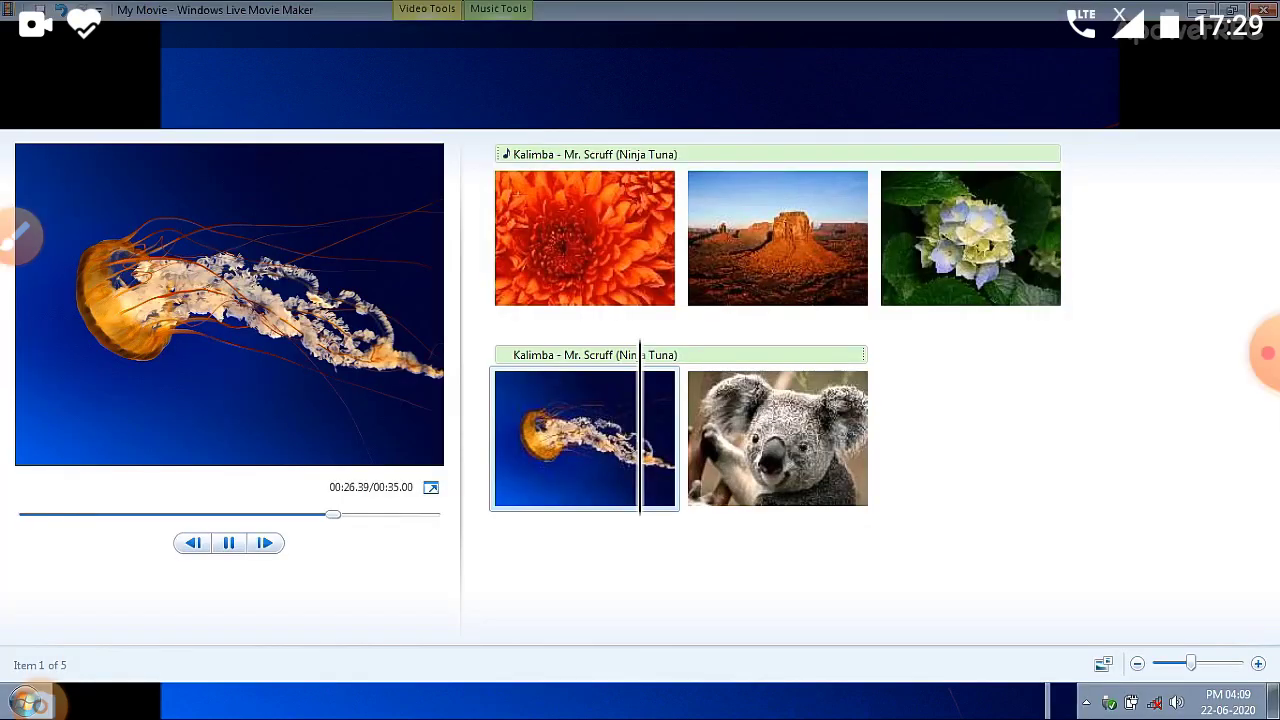